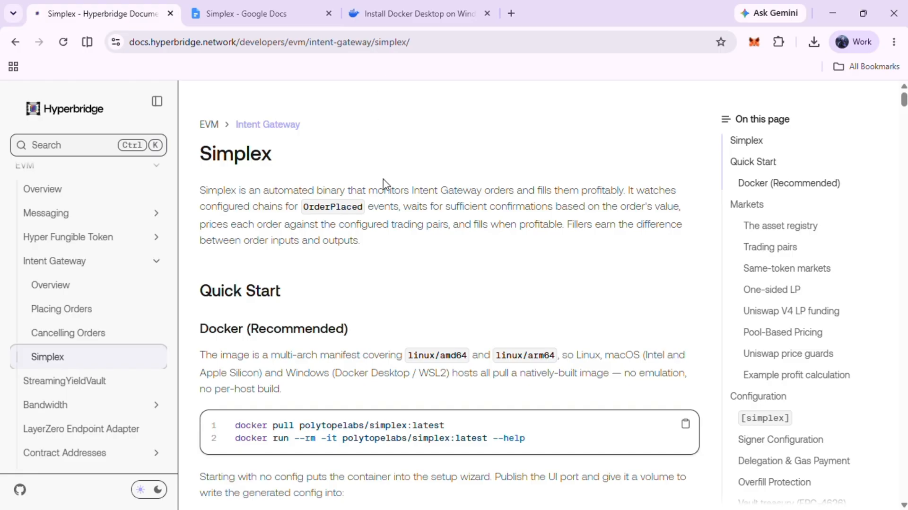
- Search Google for download docker desktop windows and open the Docker Docs page Install Docker Desktop on Windows
left_click(355, 19)
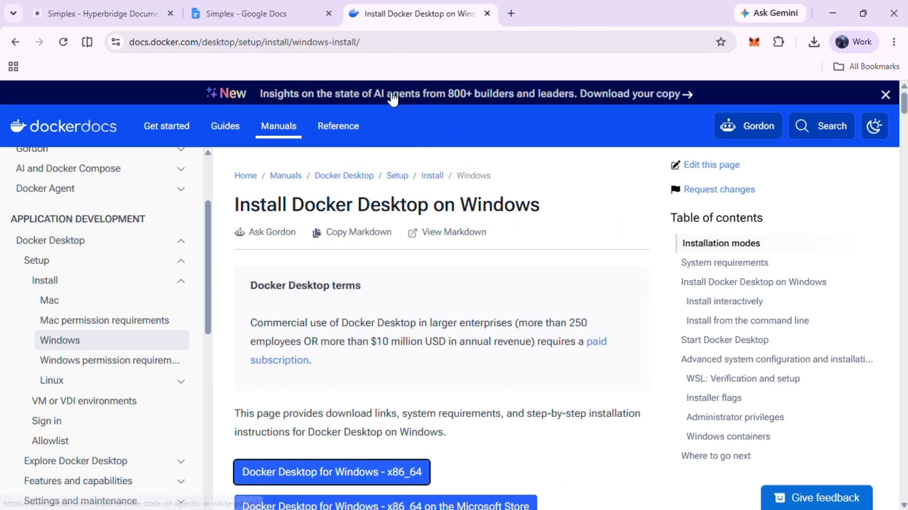
left_click(295, 40)
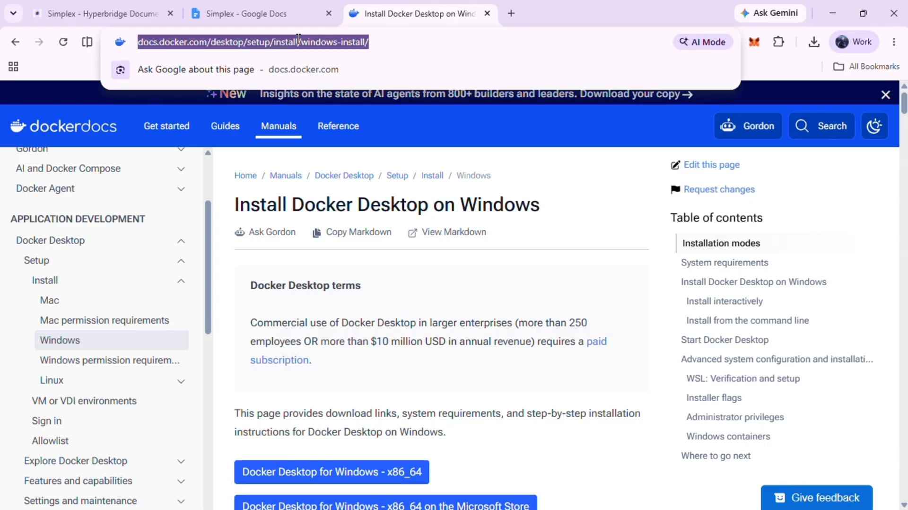
type("download docker desktop windows")
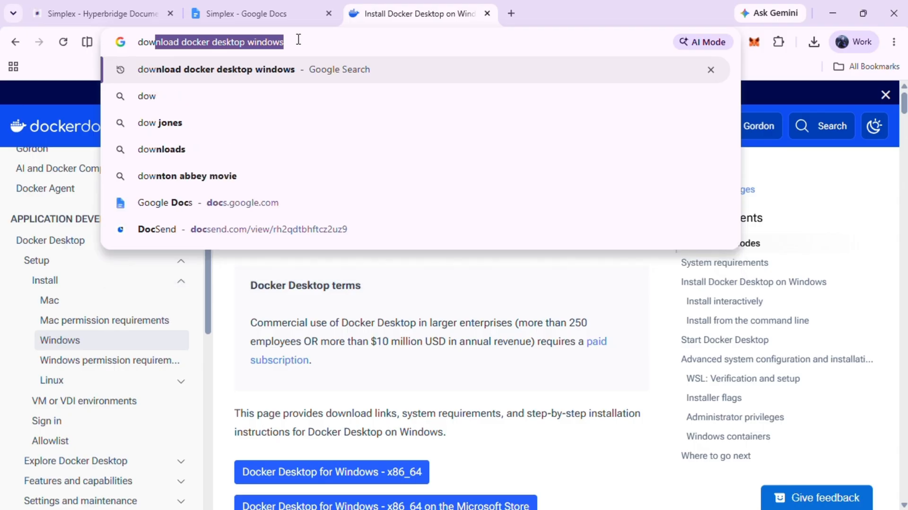
key("Right")
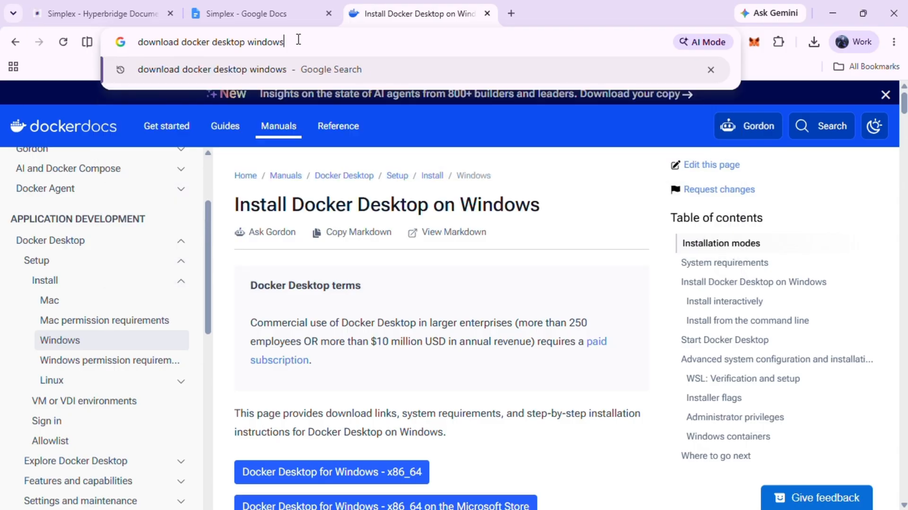
key("Return")
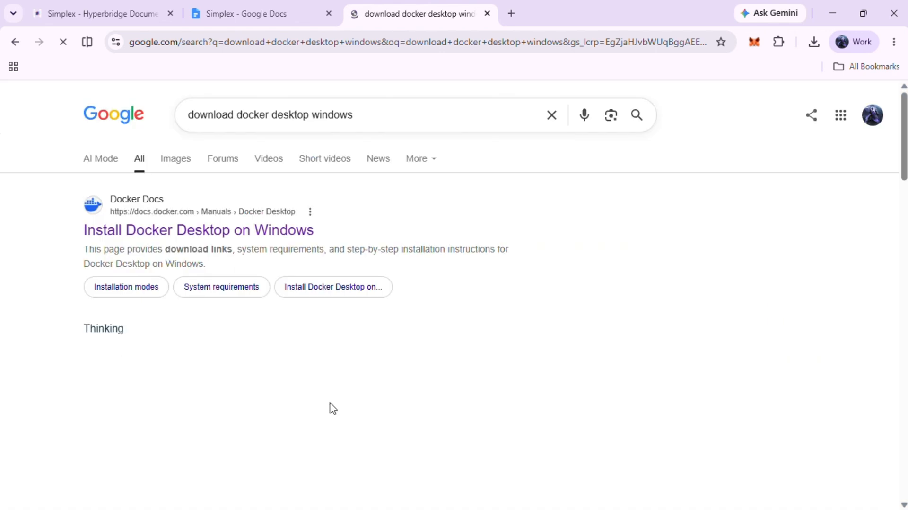
left_click(209, 235)
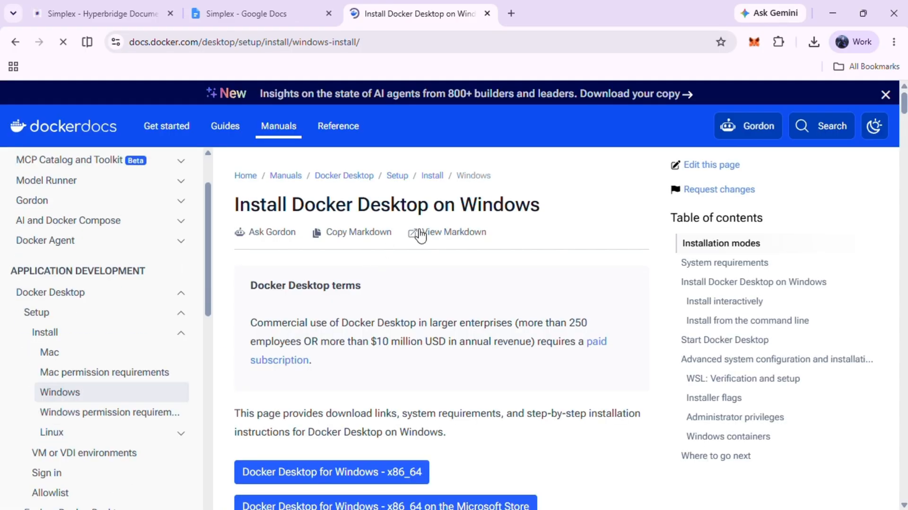
- Start downloading the Docker Desktop for Windows x86_64 installer and cancel the save dialog
left_click(355, 466)
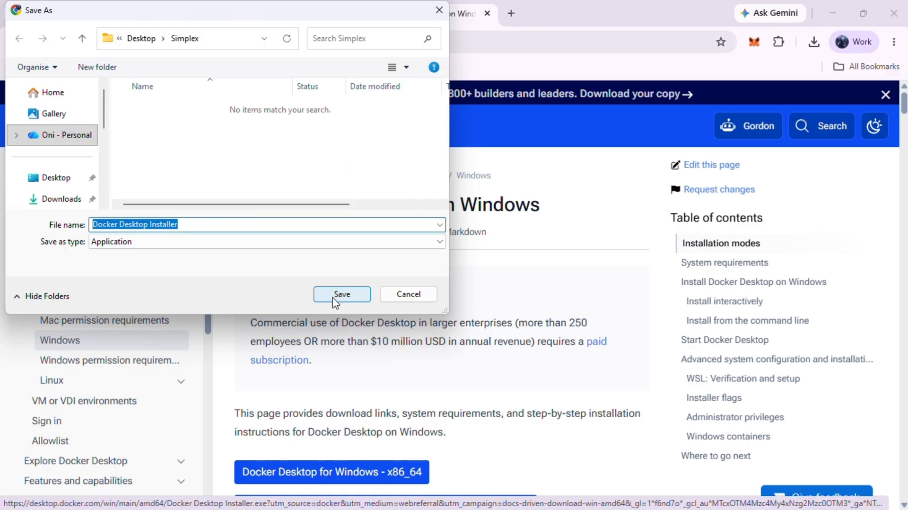
left_click(409, 294)
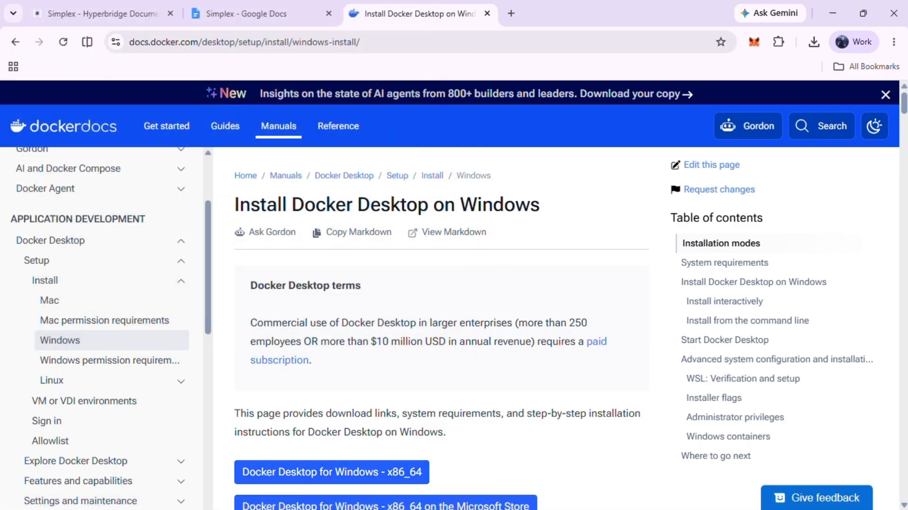
- Open File Explorer at the Desktop folder and launch the existing Docker Desktop shortcut
key("super")
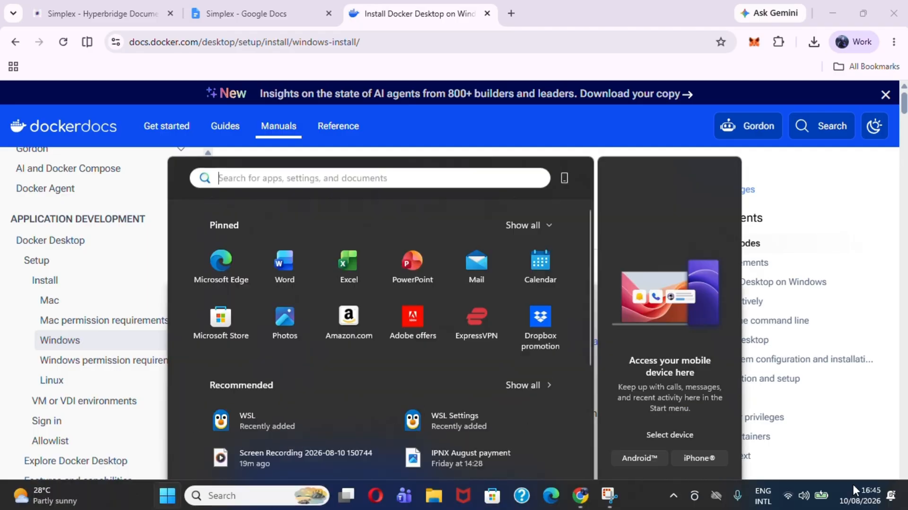
scroll(473, 316, "down", 2)
scroll(472, 314, "down", 2)
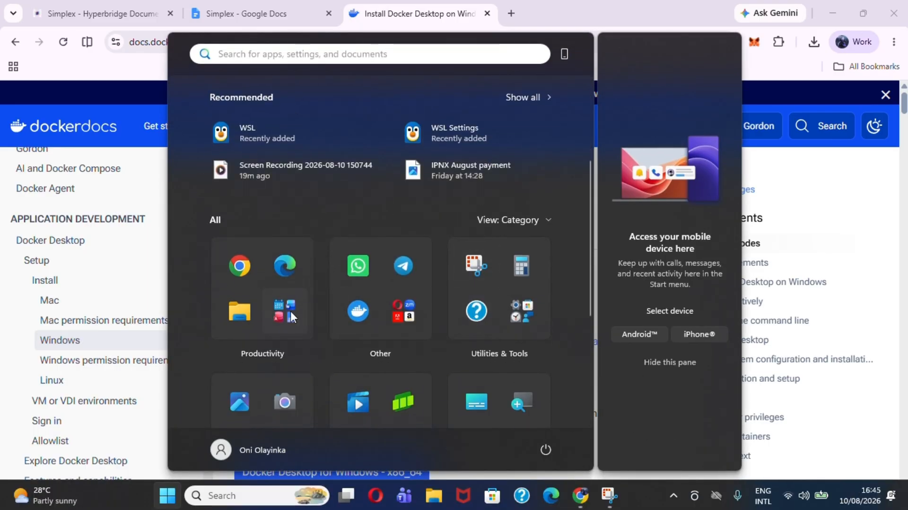
left_click(234, 309)
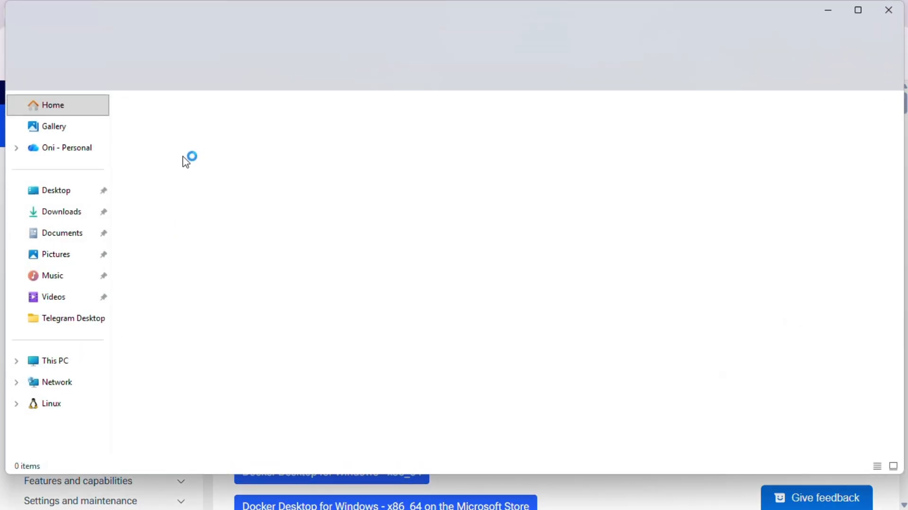
left_click(90, 190)
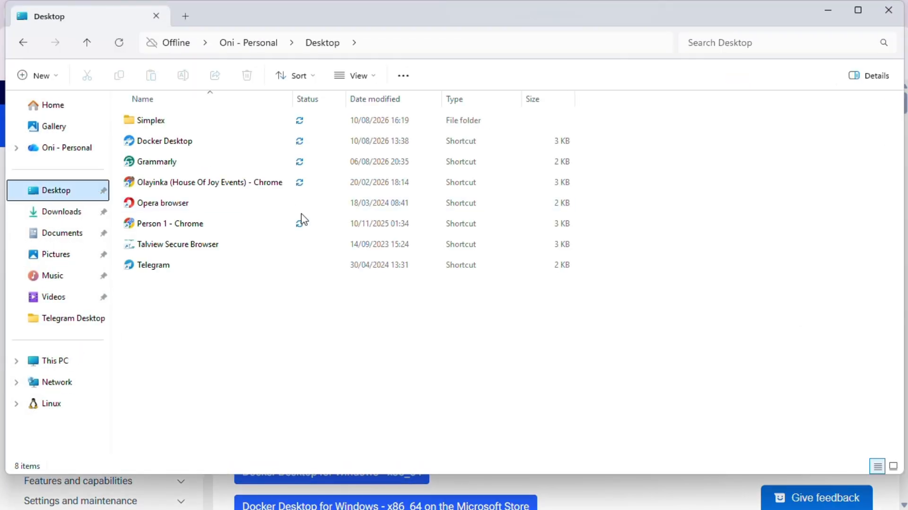
left_click(187, 139)
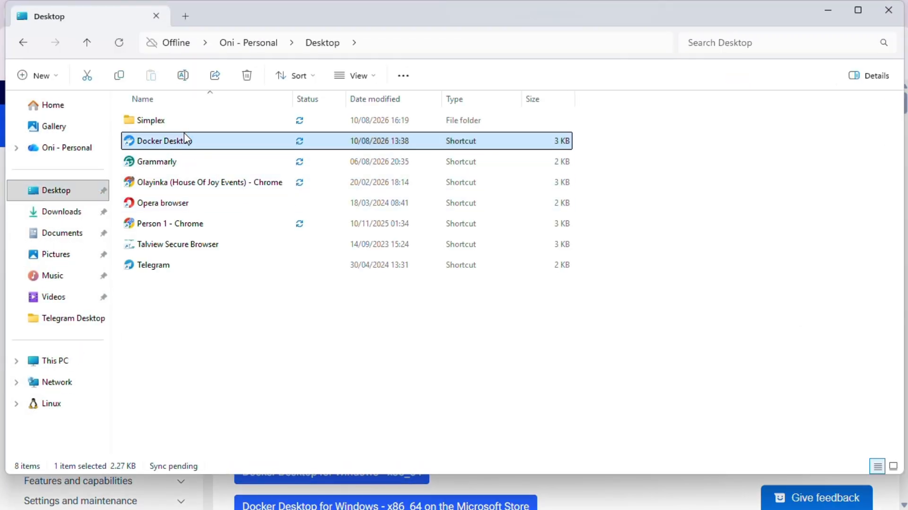
double_click(187, 139)
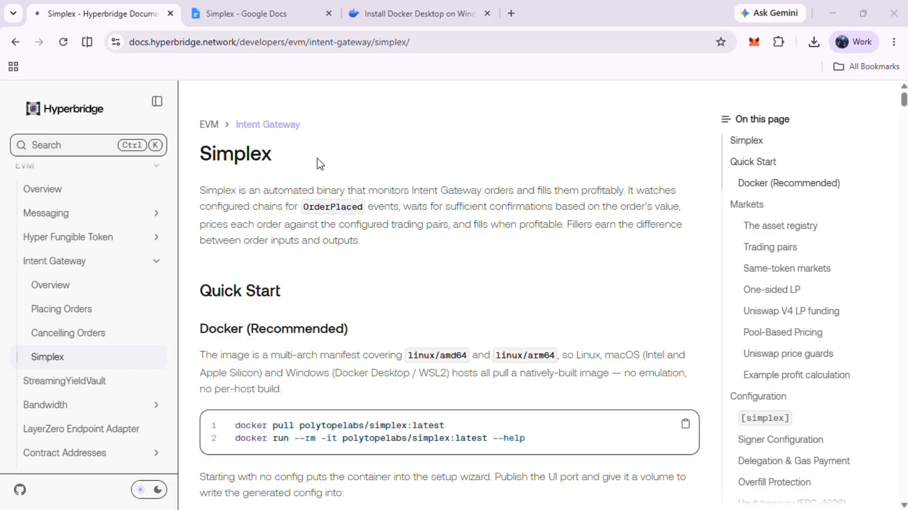
- Open Task Manager's Performance view to check whether CPU virtualisation is enabled
key("ctrl+shift+Escape")
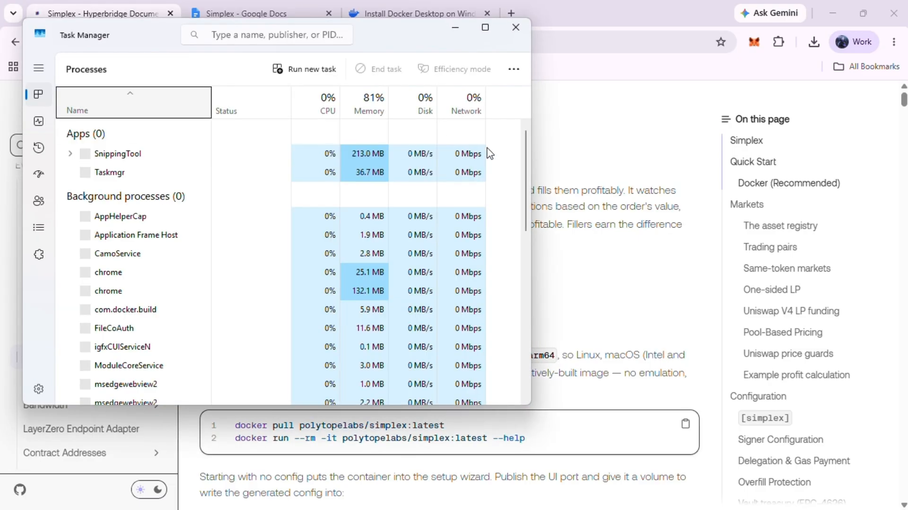
left_click(41, 125)
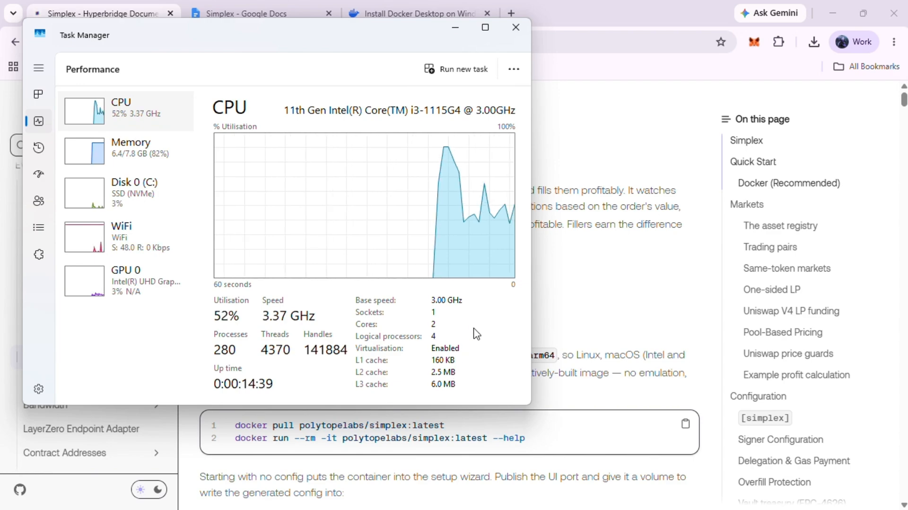
- Open Turn Windows features on or off and enable Virtual Machine Platform, Windows Hypervisor Platform and Windows Subsystem for Linux
key("super")
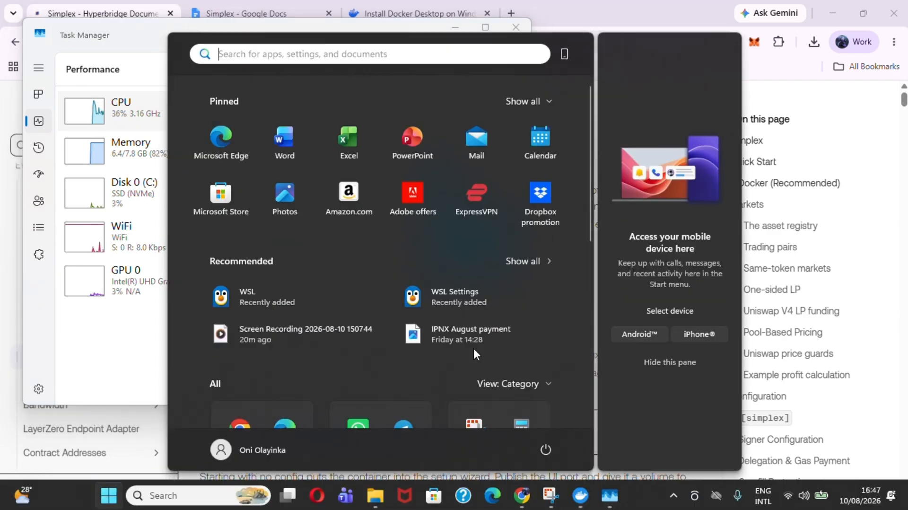
left_click(372, 55)
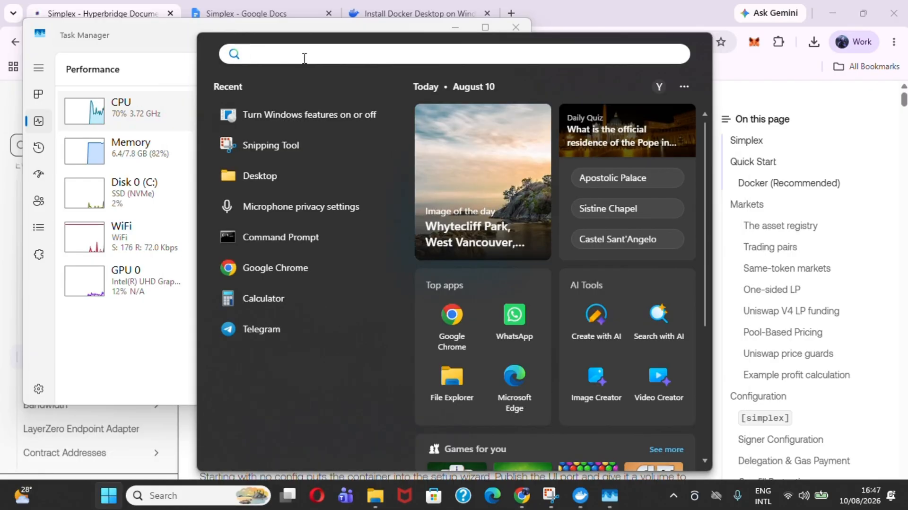
type("turn")
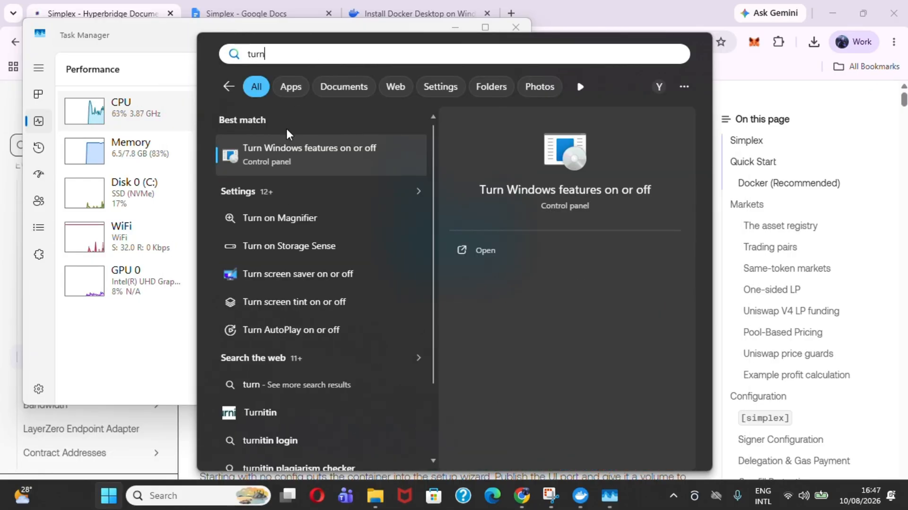
right_click(294, 170)
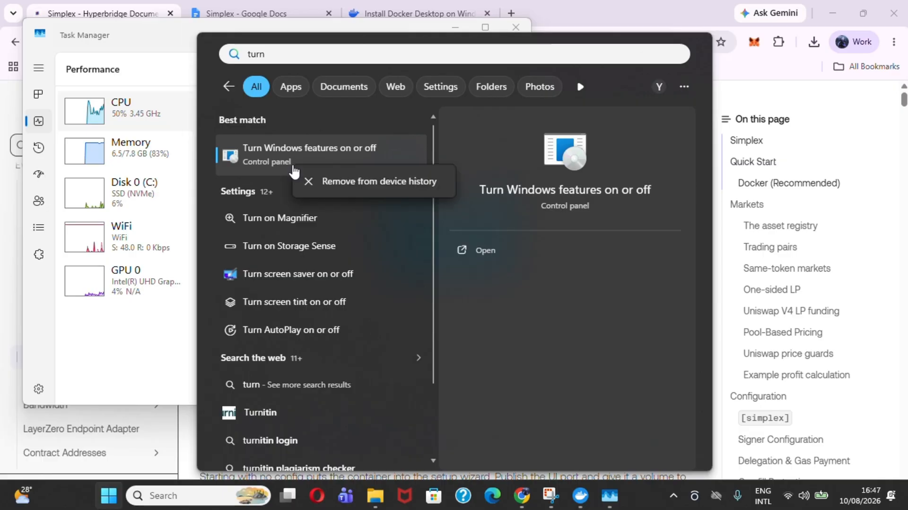
left_click(266, 161)
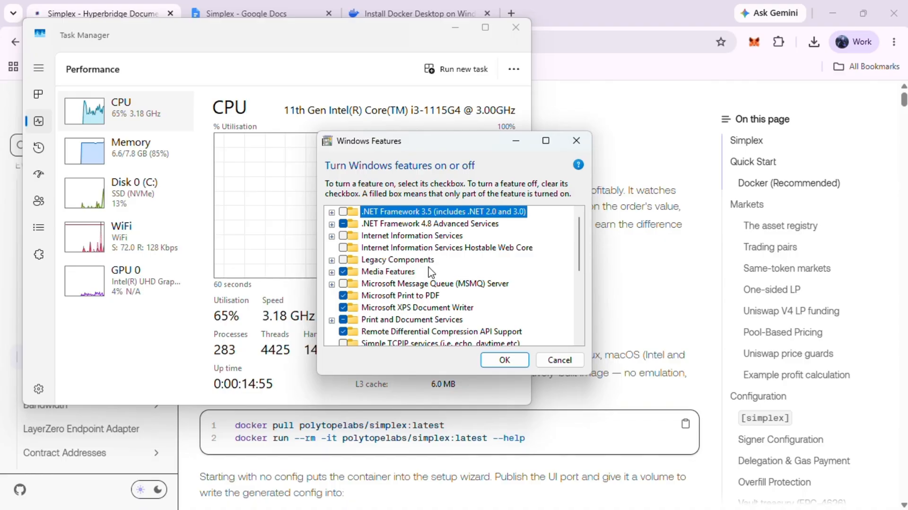
left_click_drag(578, 240, 580, 294)
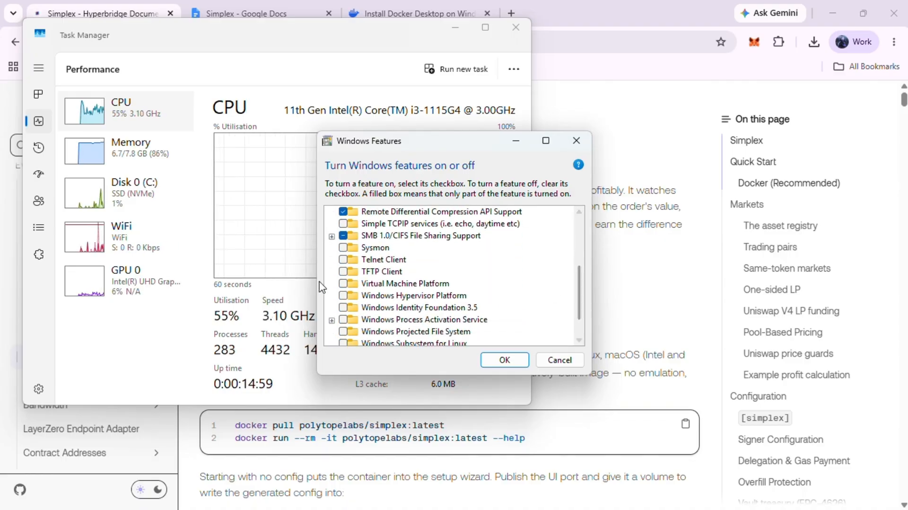
left_click(343, 283)
left_click(364, 284)
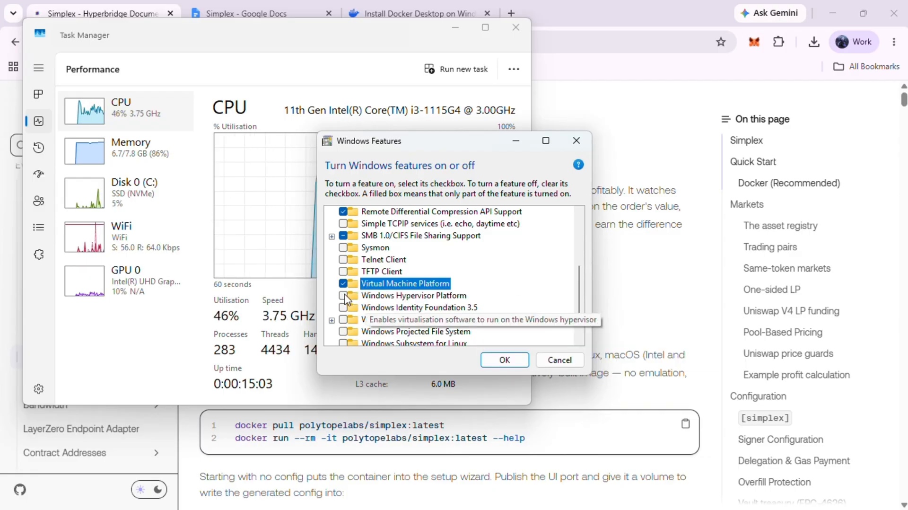
left_click(344, 296)
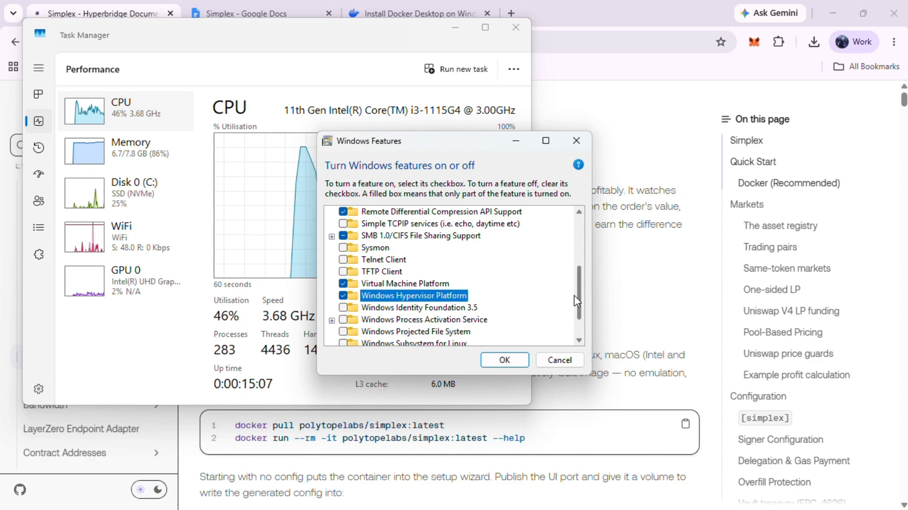
left_click_drag(578, 303, 578, 320)
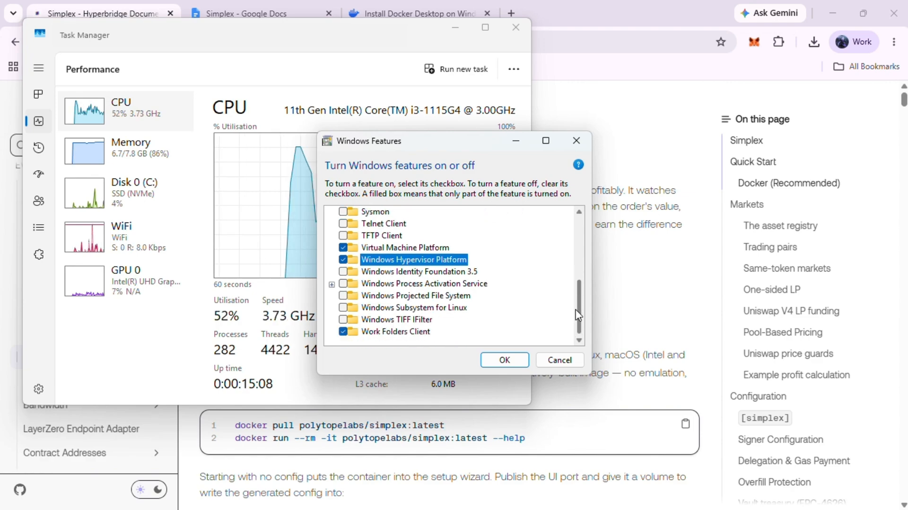
left_click(344, 307)
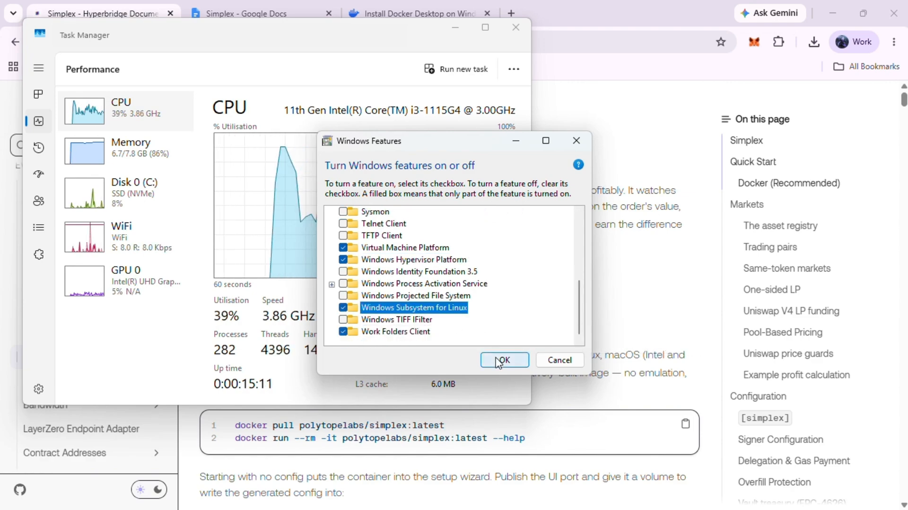
left_click(497, 362)
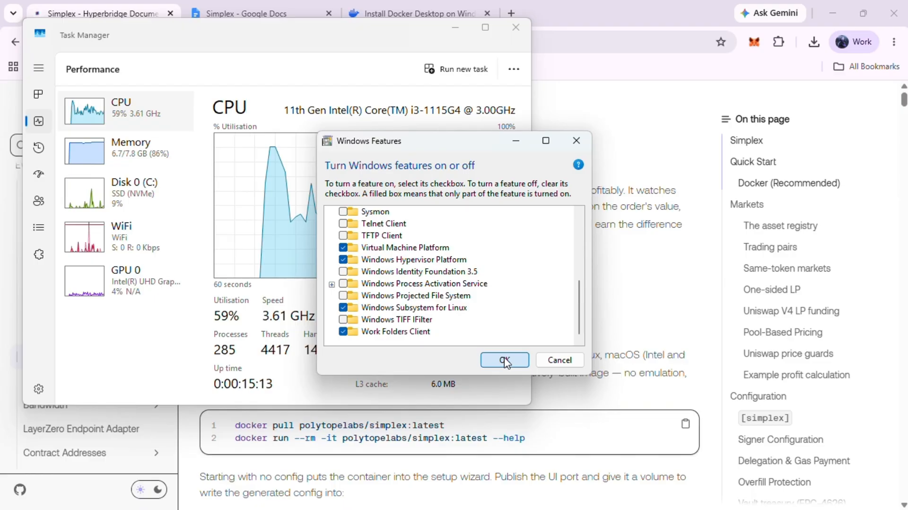
left_click(505, 361)
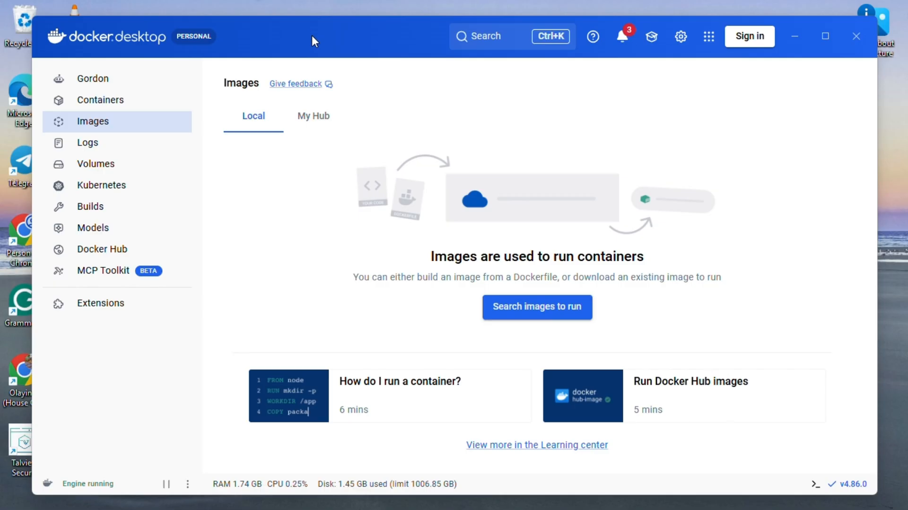
- Search Docker Hub for simplex and run the polytopelabs/simplex image with the latest tag
left_click_drag(311, 33, 322, 116)
left_click(495, 119)
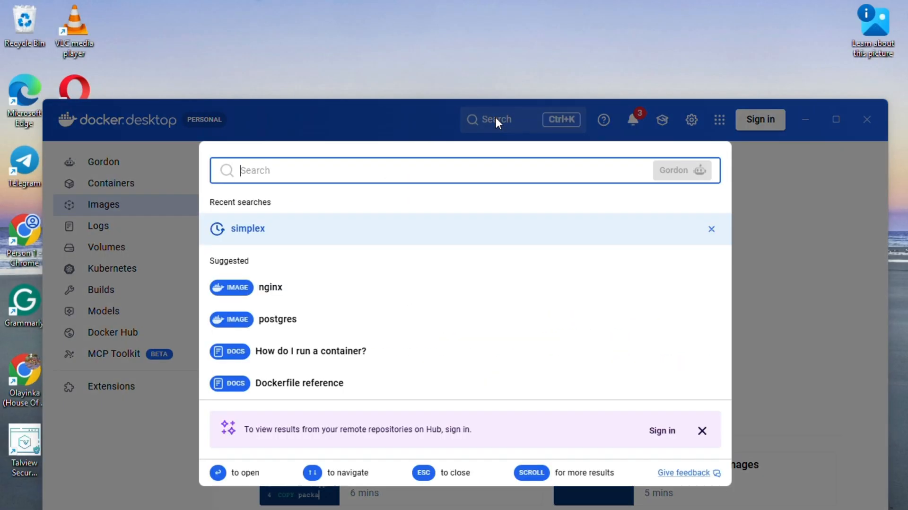
type("simplex")
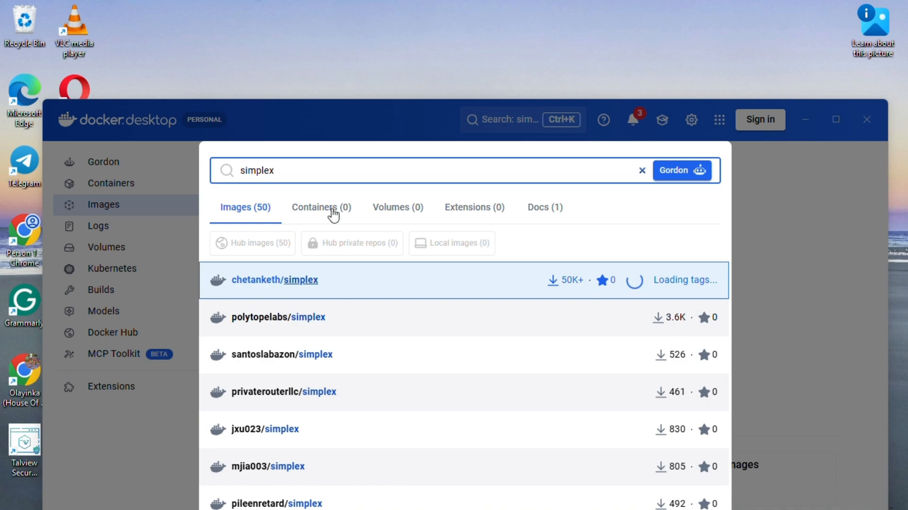
left_click(349, 323)
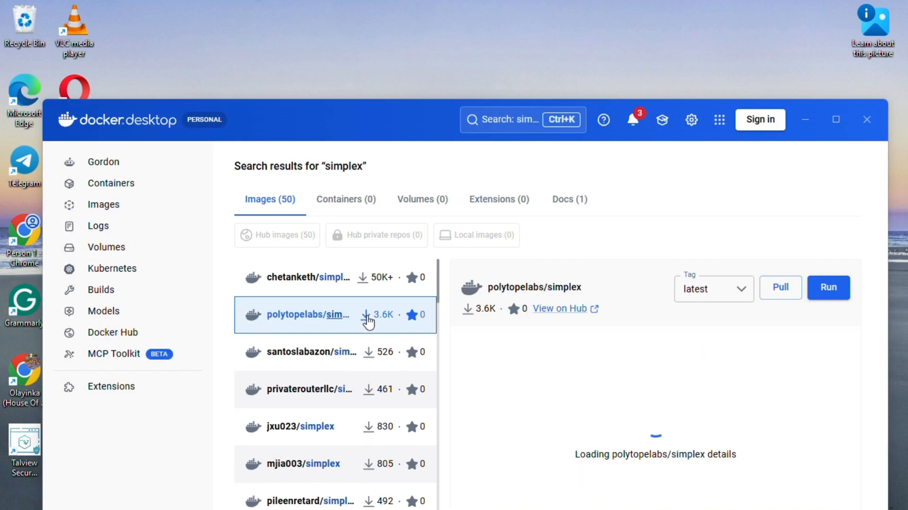
left_click(820, 292)
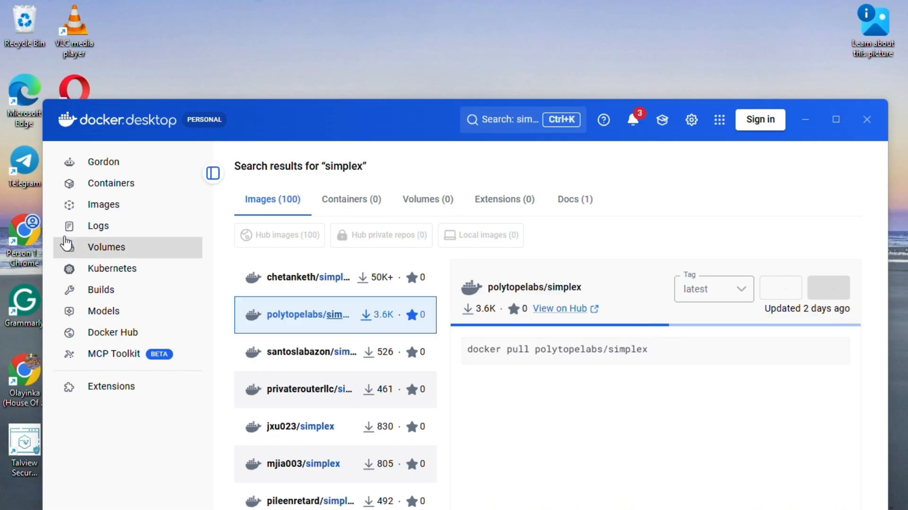
- Create a new Docker volume named simplex-data
left_click(89, 253)
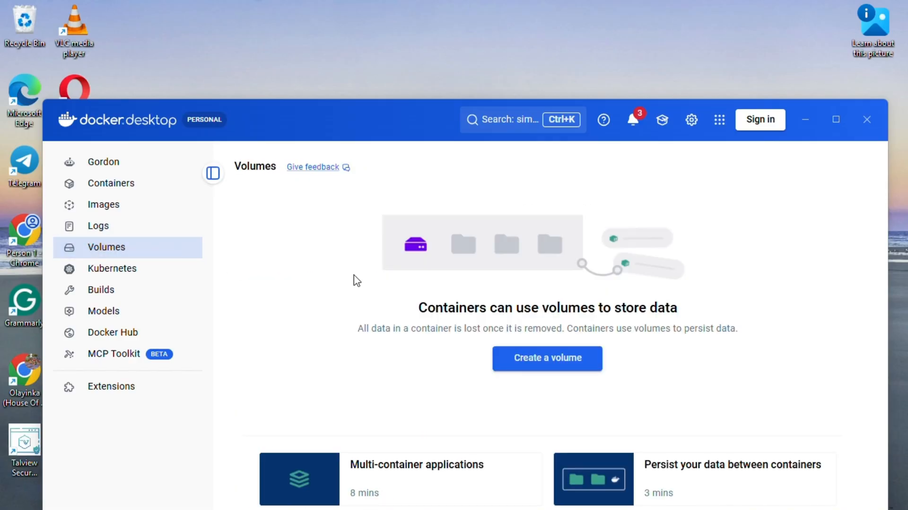
left_click(533, 360)
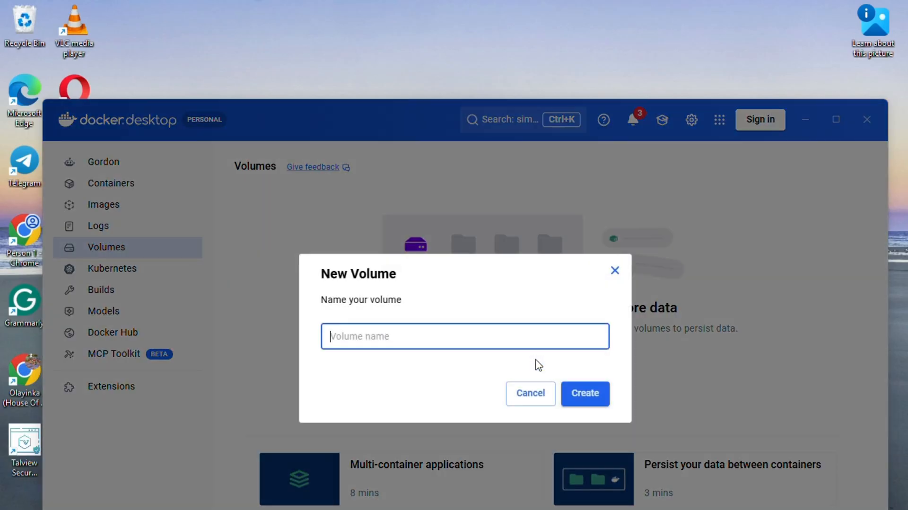
type("pe")
key("BackSpace")
key("BackSpace")
type("s")
left_click(583, 399)
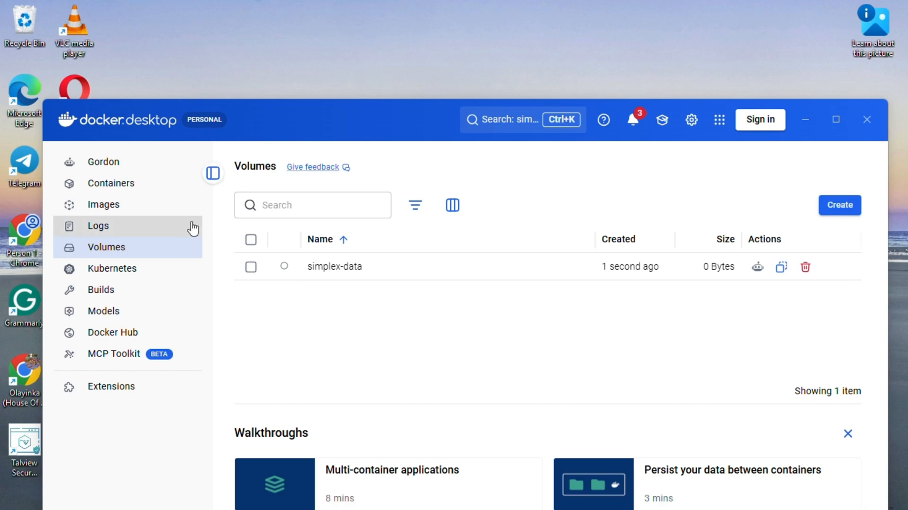
- Switch between the Images and Containers views to check whether the pulled simplex image has appeared
left_click(126, 209)
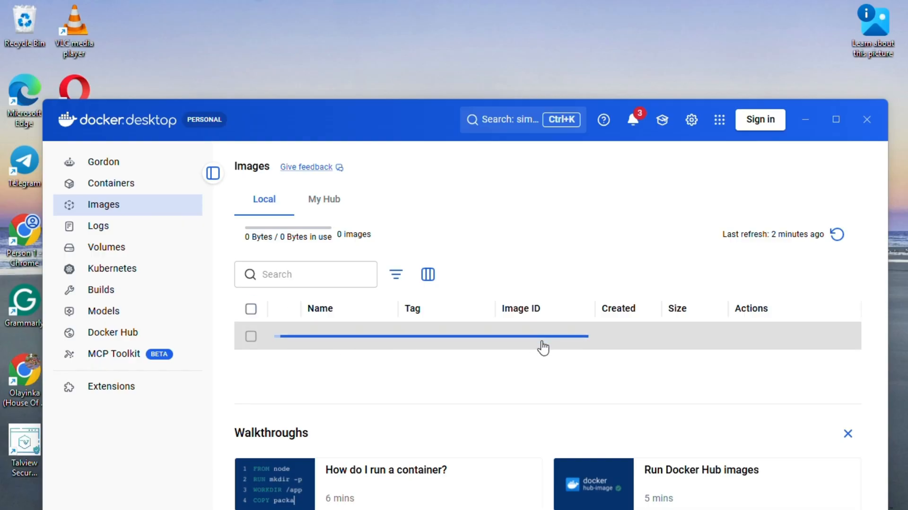
right_click(98, 184)
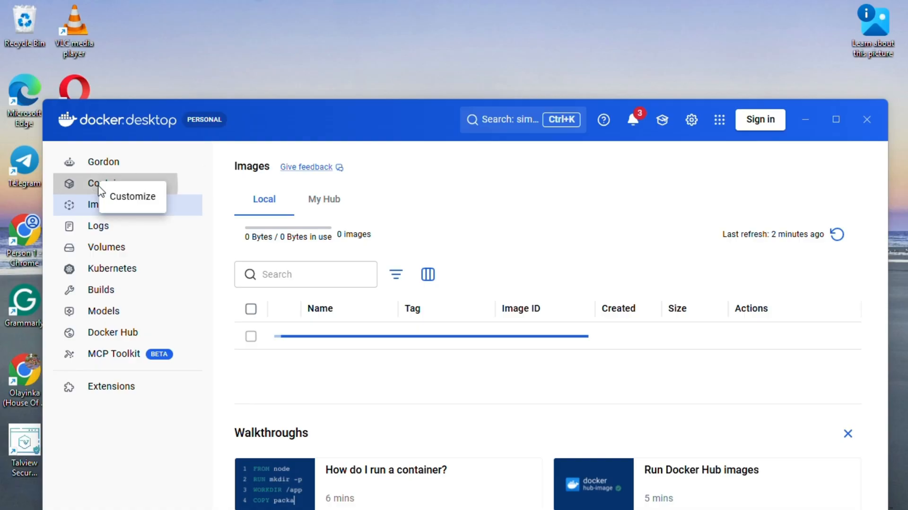
left_click(87, 189)
left_click(87, 189)
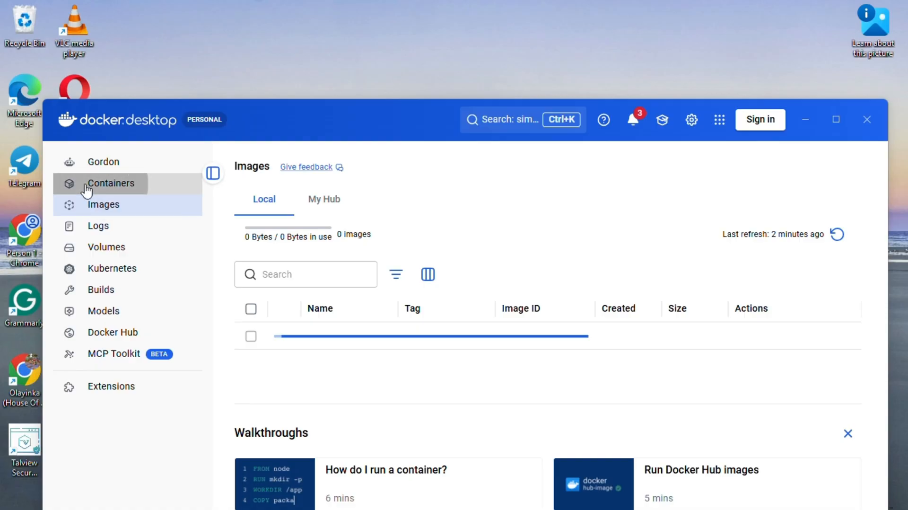
left_click(99, 206)
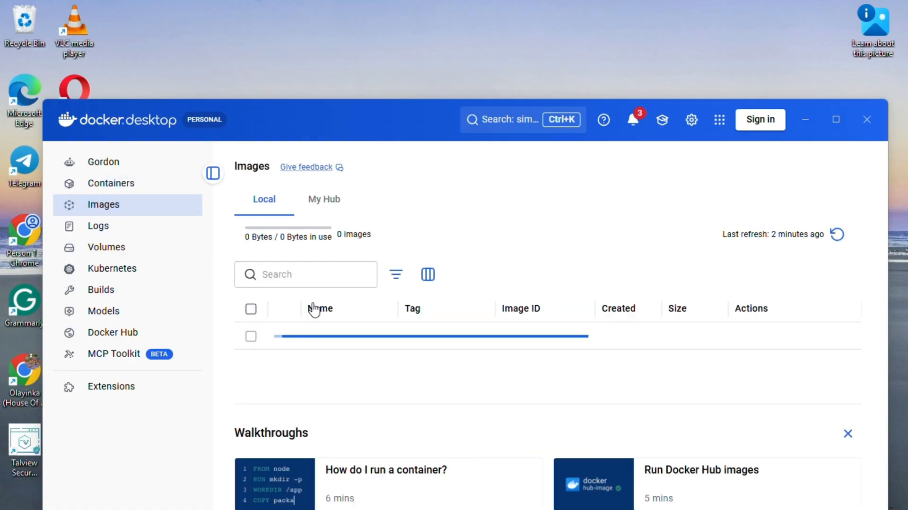
left_click(667, 346)
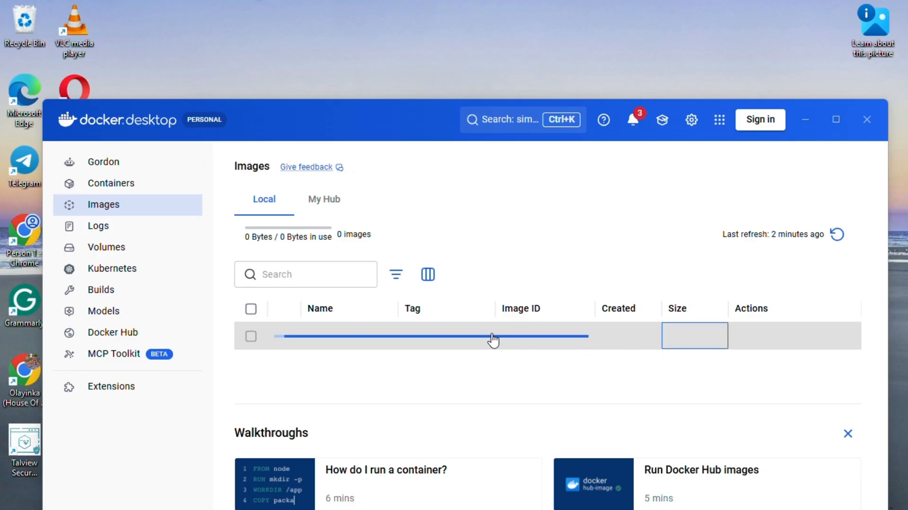
left_click(141, 188)
right_click(114, 199)
left_click(97, 211)
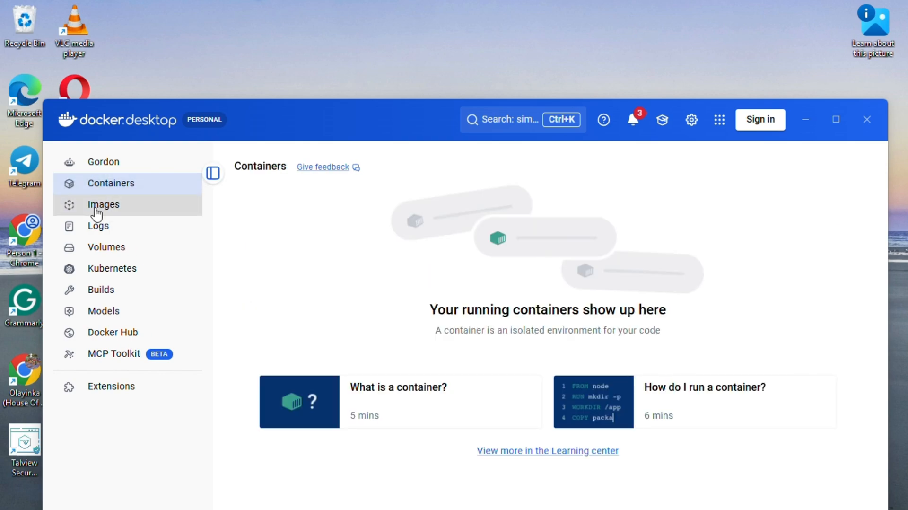
left_click(94, 209)
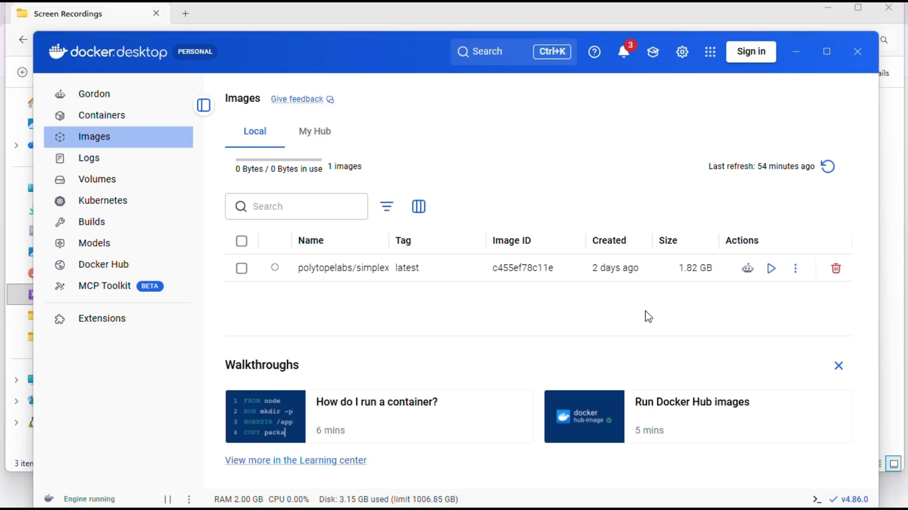
- Start a new container from the polytopelabs/simplex image and name it Simplex
left_click(773, 269)
left_click(619, 273)
left_click(566, 181)
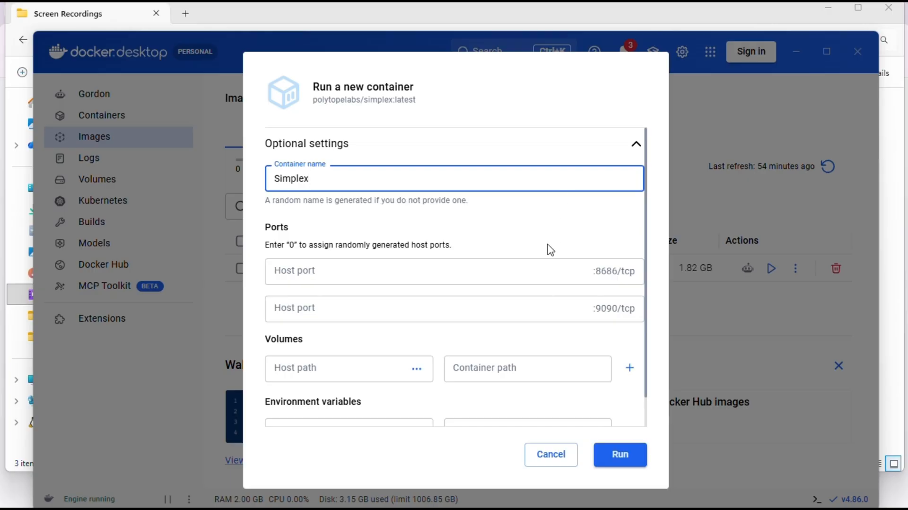
- Map host ports 8686 and 9090 to the container's 8686 and 9090 ports
left_click(528, 272)
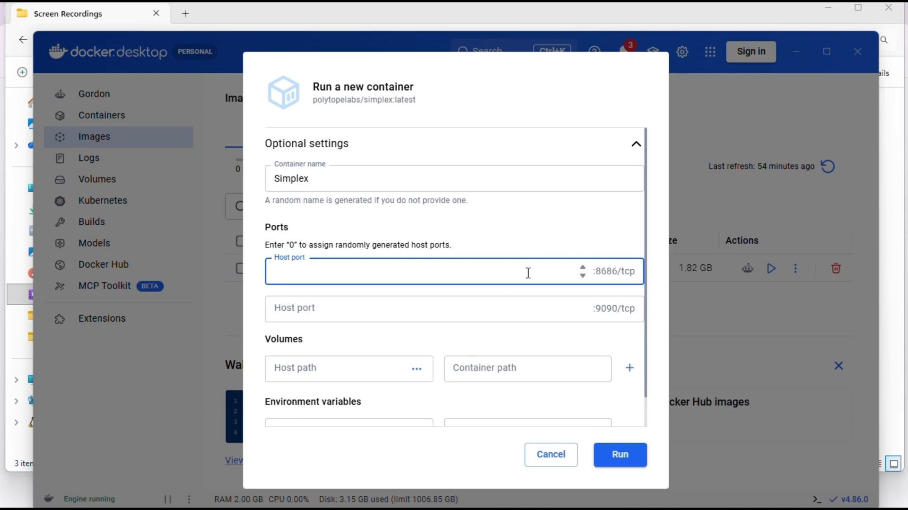
left_click_drag(614, 273, 609, 272)
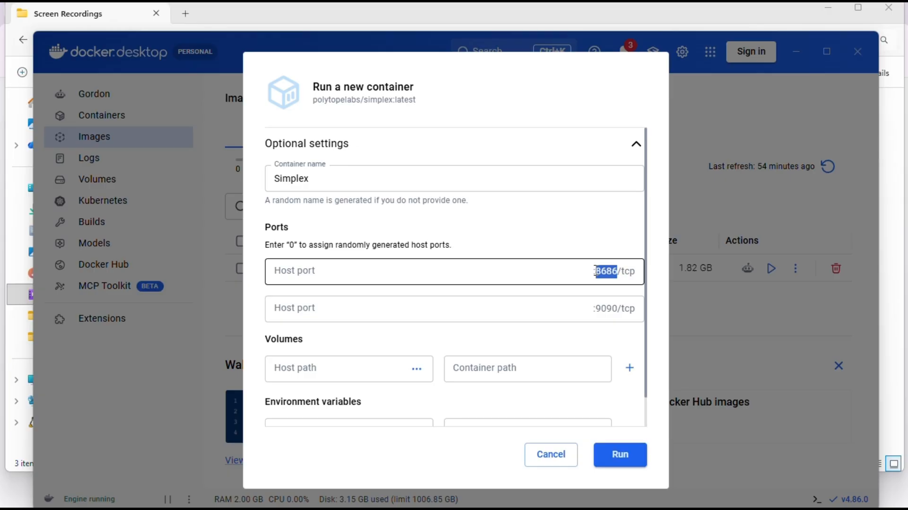
left_click(524, 268)
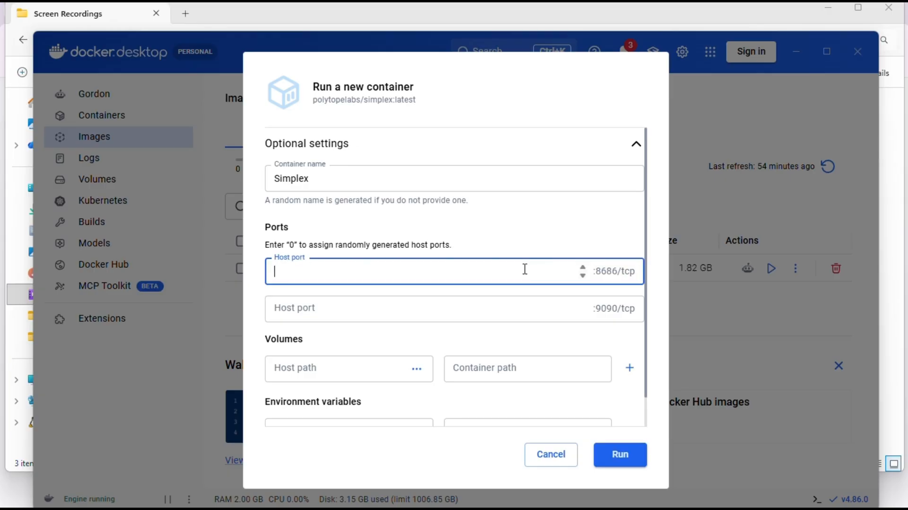
type("8686")
left_click(464, 305)
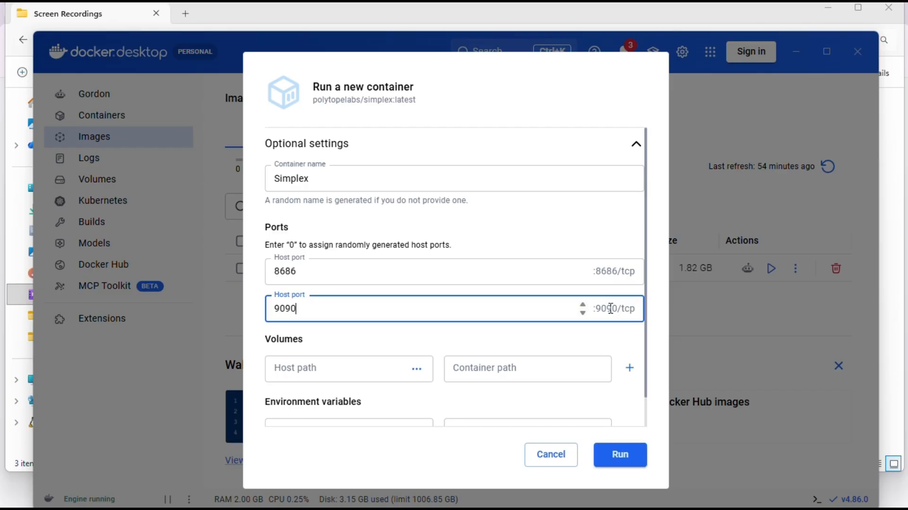
- Mount the simplex-data volume at container path /data and run the container
left_click(379, 365)
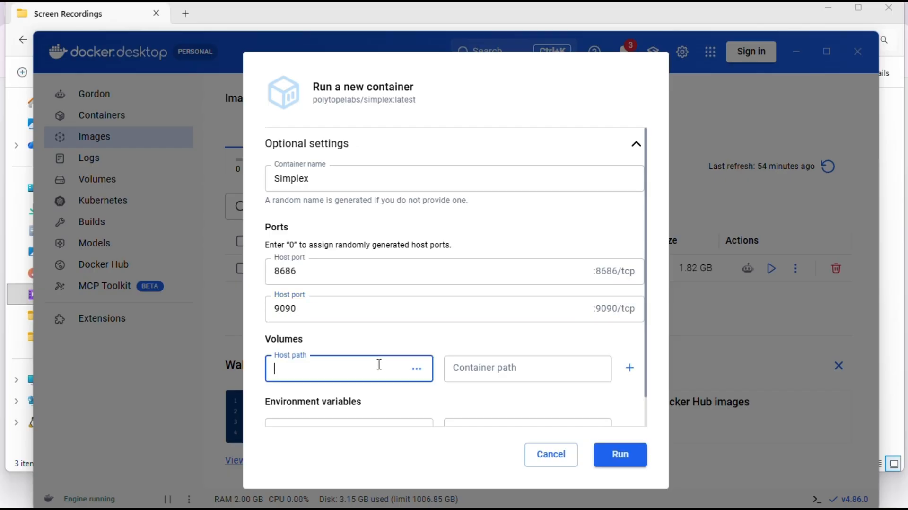
type("simplex")
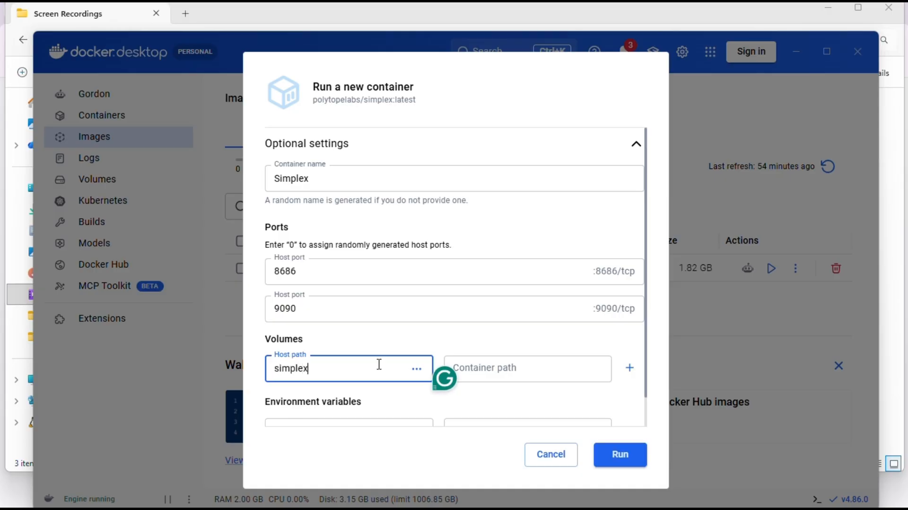
type("-data")
left_click(474, 367)
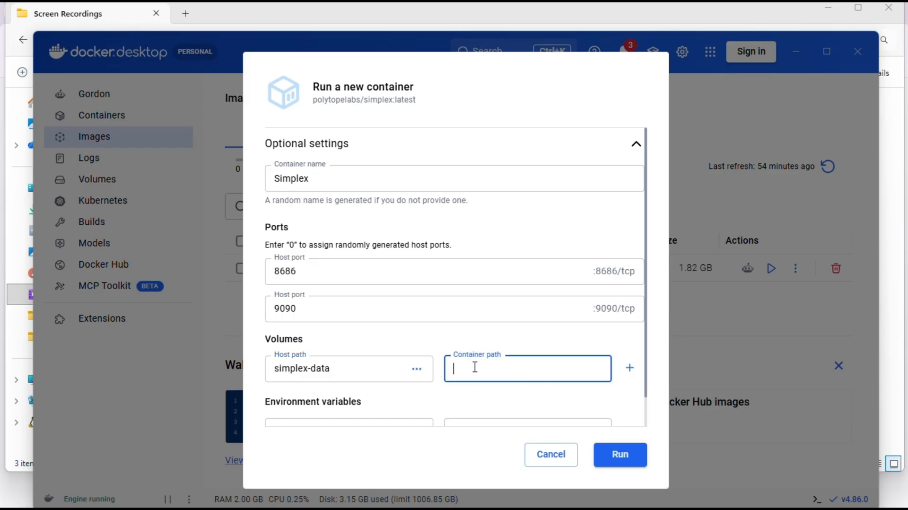
type("/da")
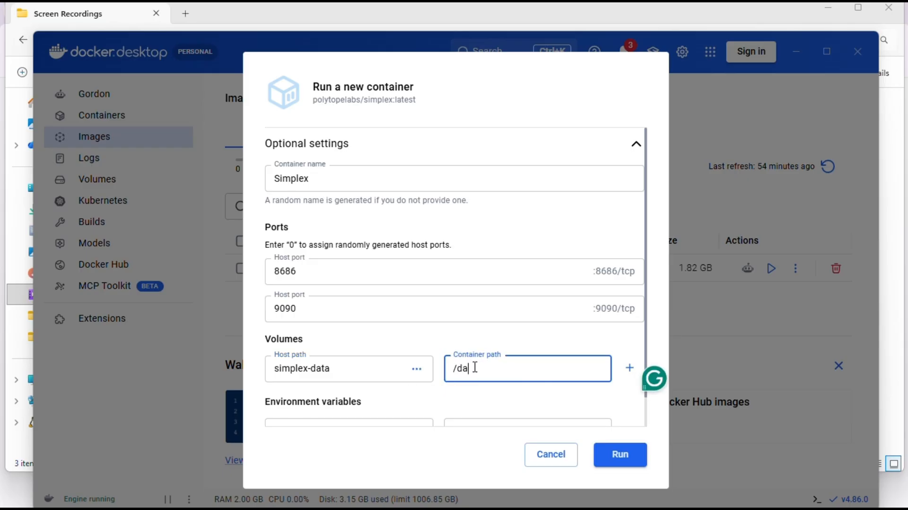
type("ta")
left_click(609, 455)
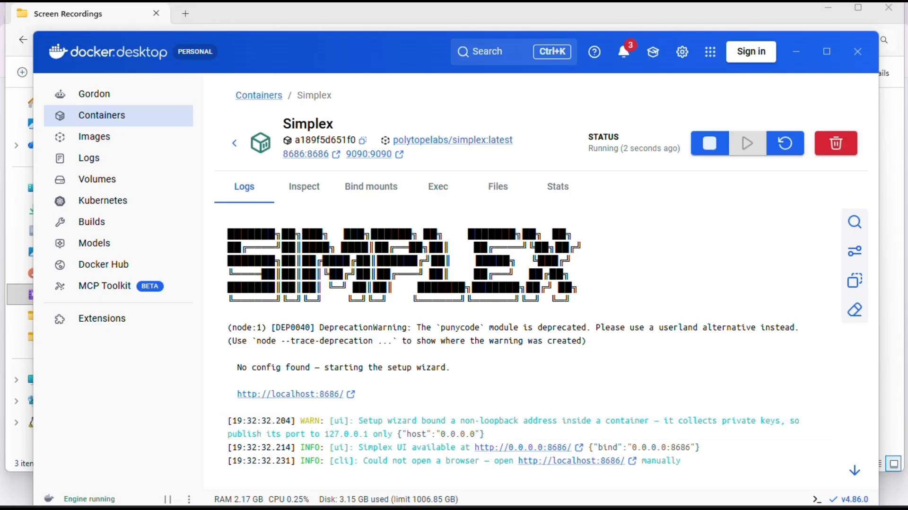
- Open the Simplex UI at localhost:8686 in the browser, retry the connection, and select the EVM private key field
left_click(595, 502)
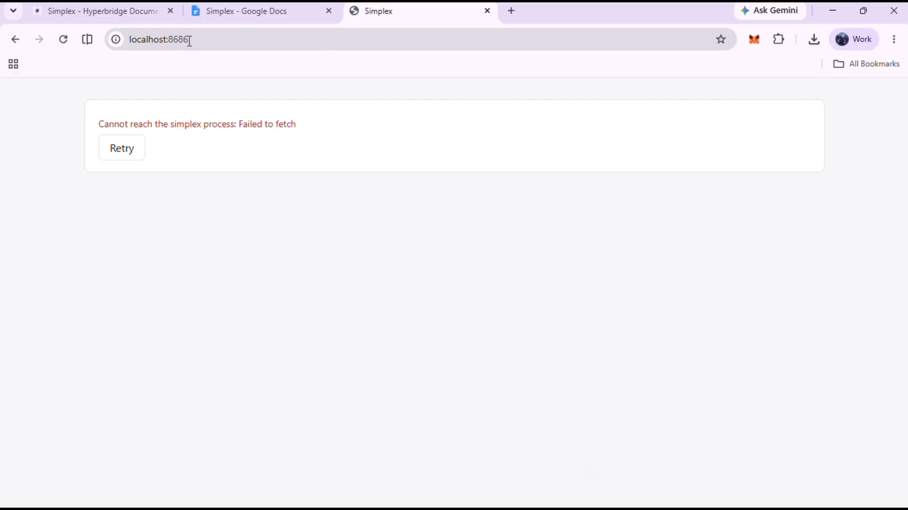
left_click(117, 147)
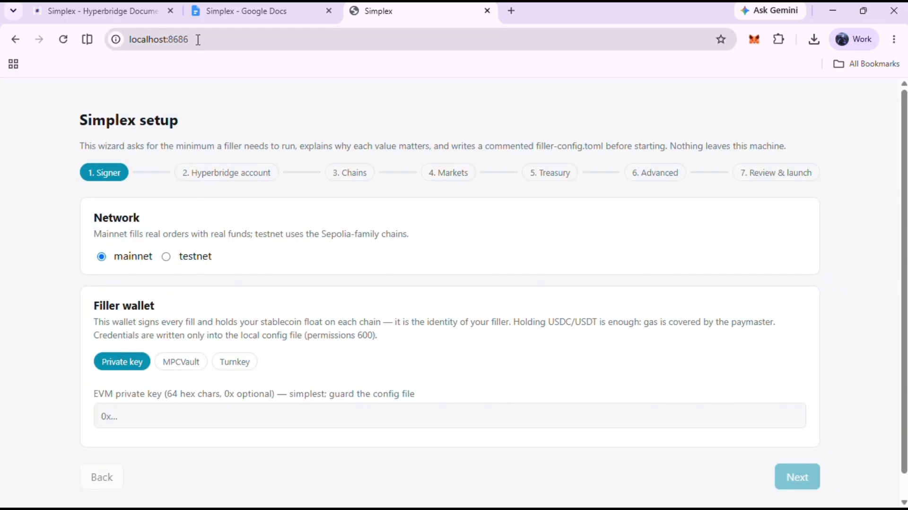
left_click(158, 416)
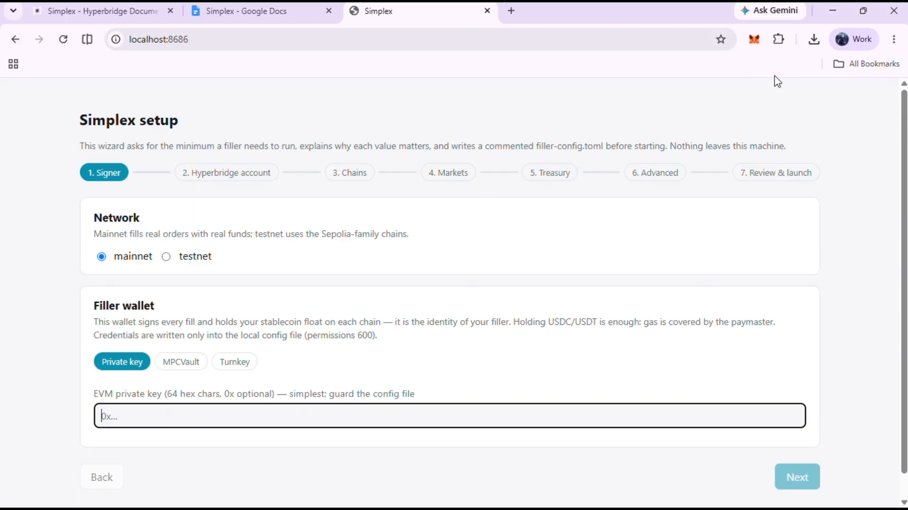
- Open the MetaMask extension and unlock it with the wallet password
left_click(753, 41)
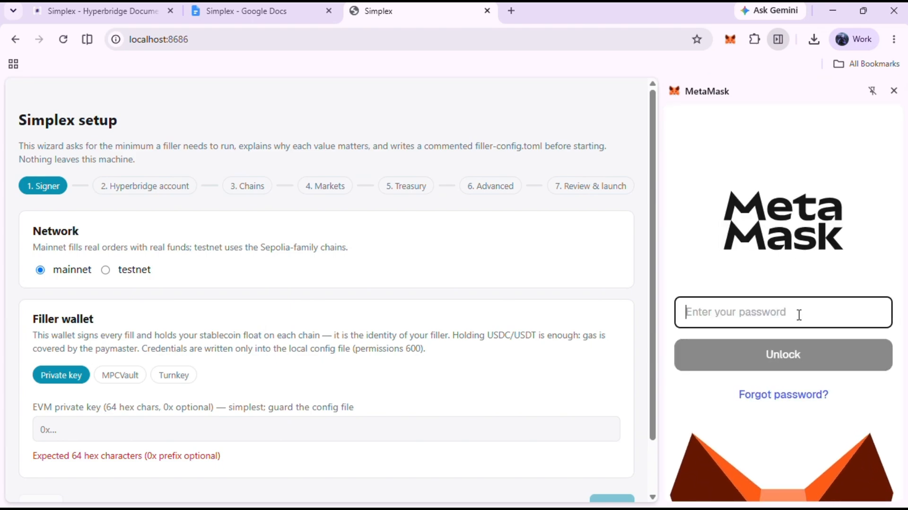
type("••••••••••")
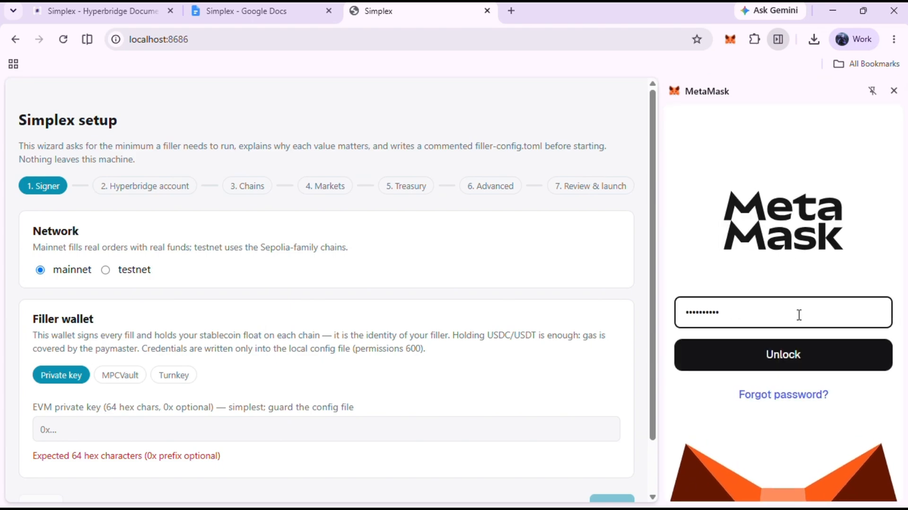
key("Return")
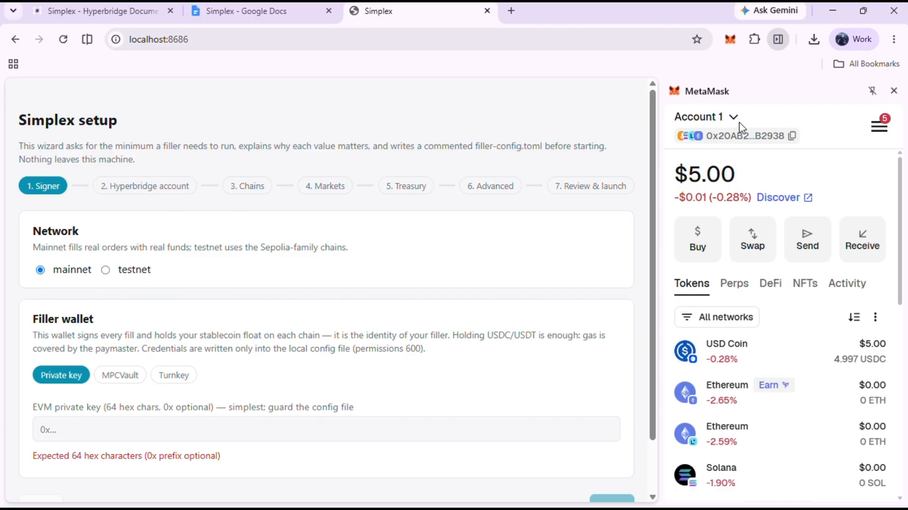
- Open Account 1's details in MetaMask and go to its Private keys section
right_click(738, 113)
left_click(711, 119)
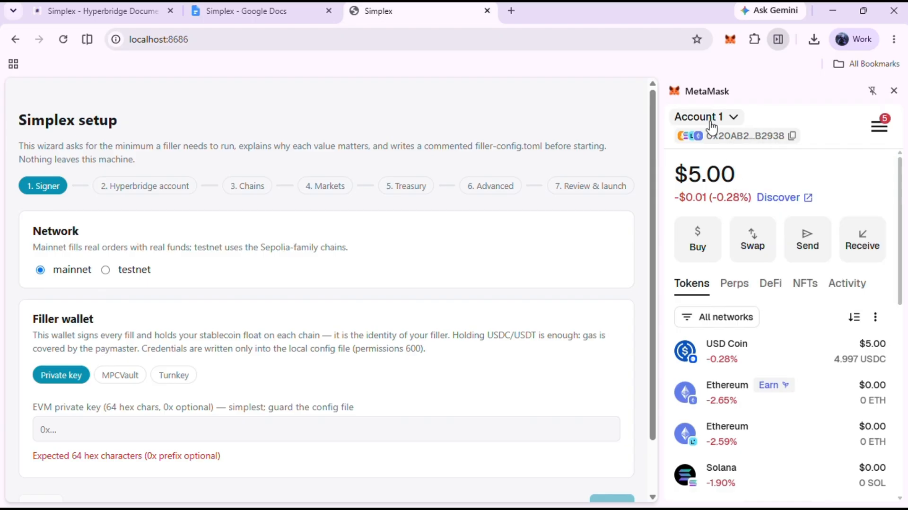
left_click(704, 117)
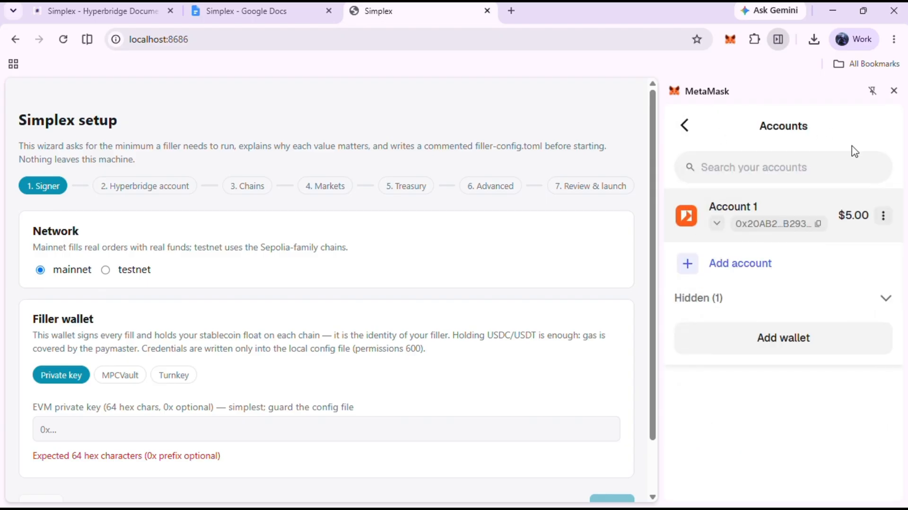
left_click(882, 216)
left_click(840, 239)
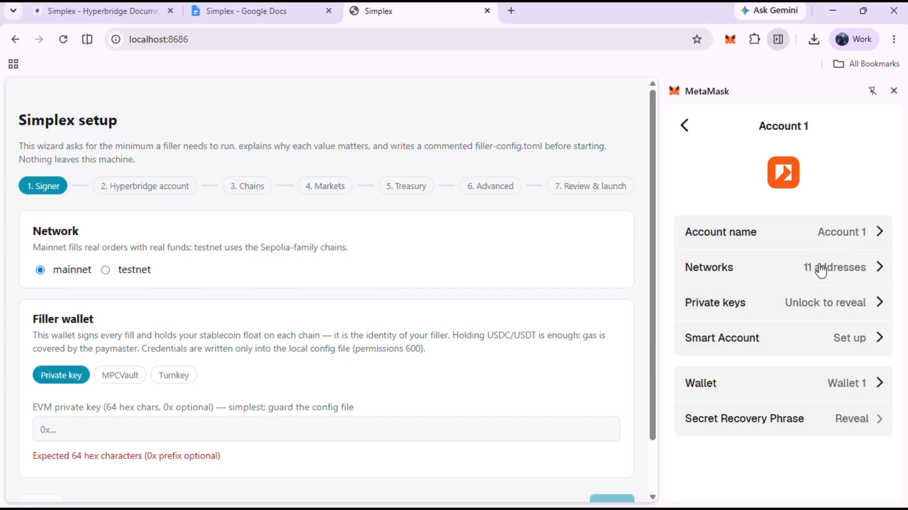
left_click(830, 304)
left_click(801, 280)
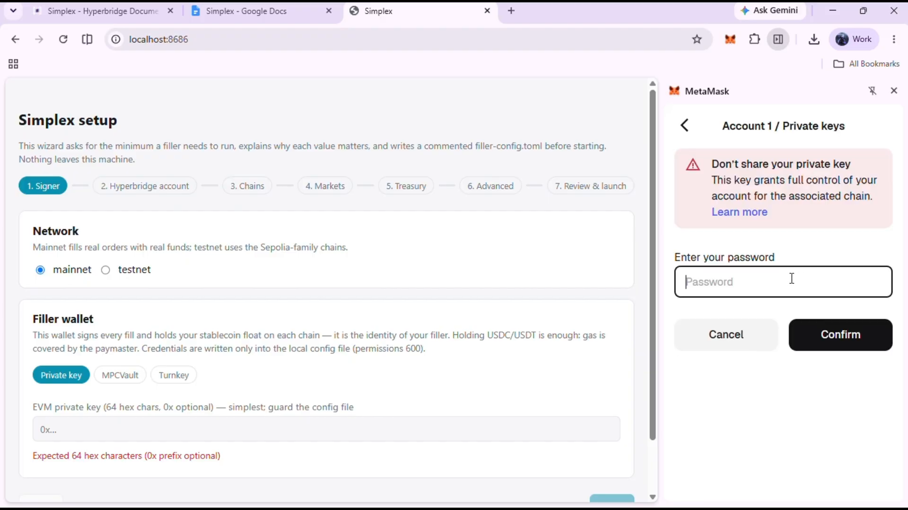
- Enter the MetaMask password to reveal the private keys and copy the Ethereum private key
type("•")
left_click(860, 342)
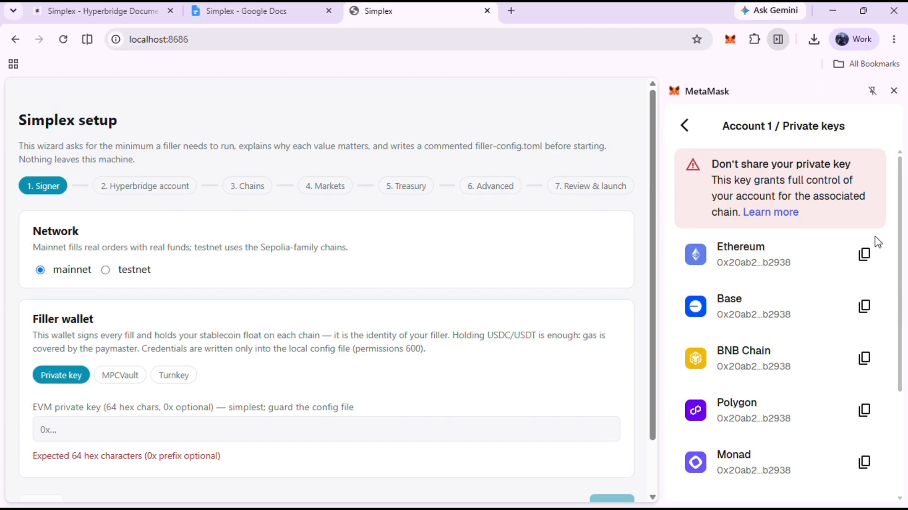
left_click(864, 255)
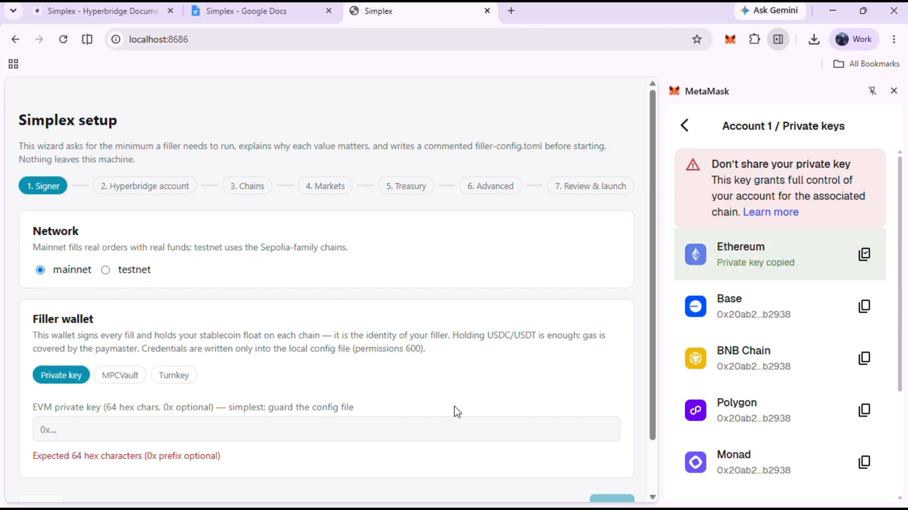
- Paste the Ethereum private key into the filler wallet's EVM private key field and continue to the next wizard step
left_click(328, 435)
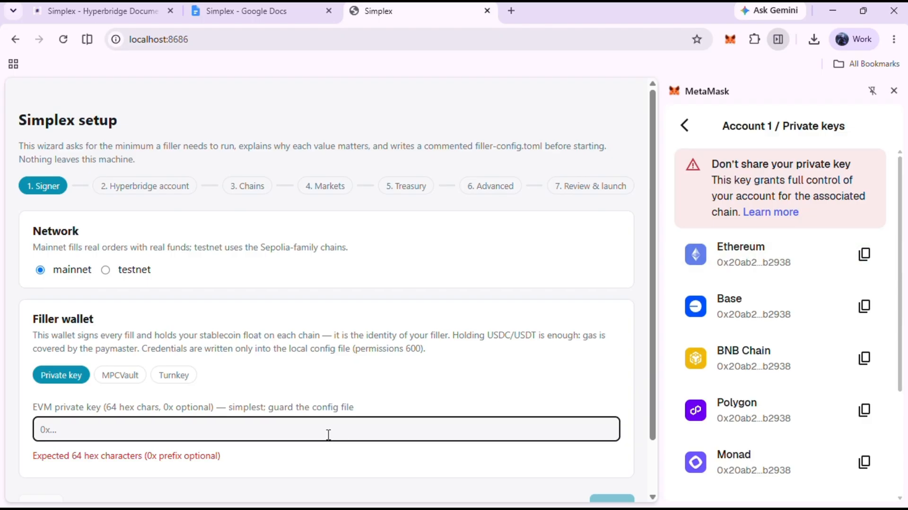
key("ctrl+v")
scroll(437, 453, "down", 2)
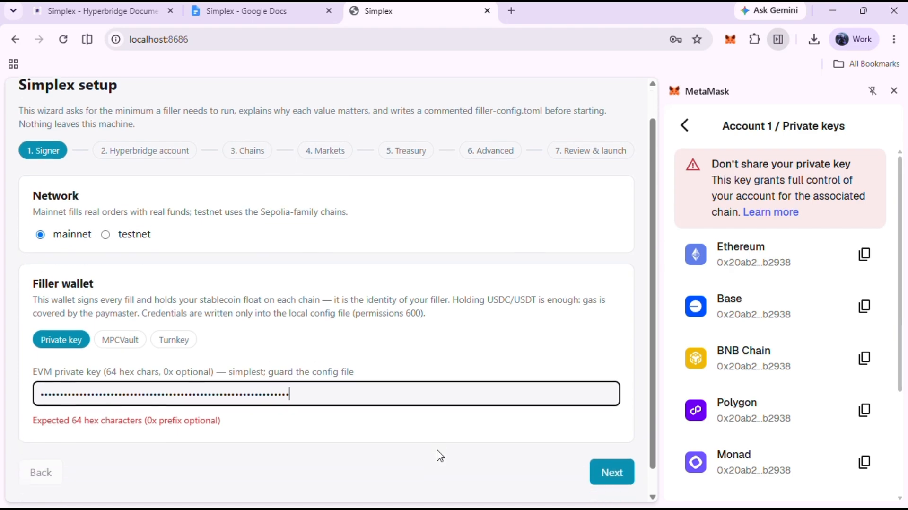
left_click(464, 409)
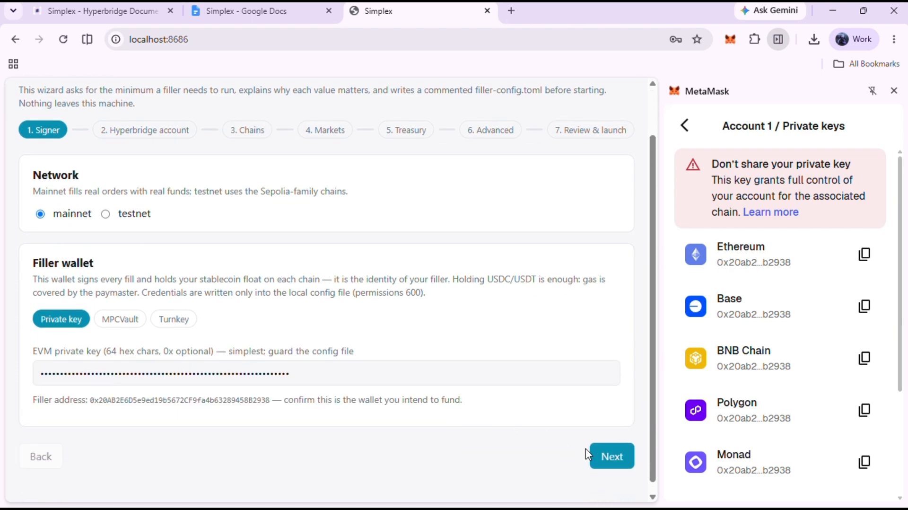
left_click(602, 453)
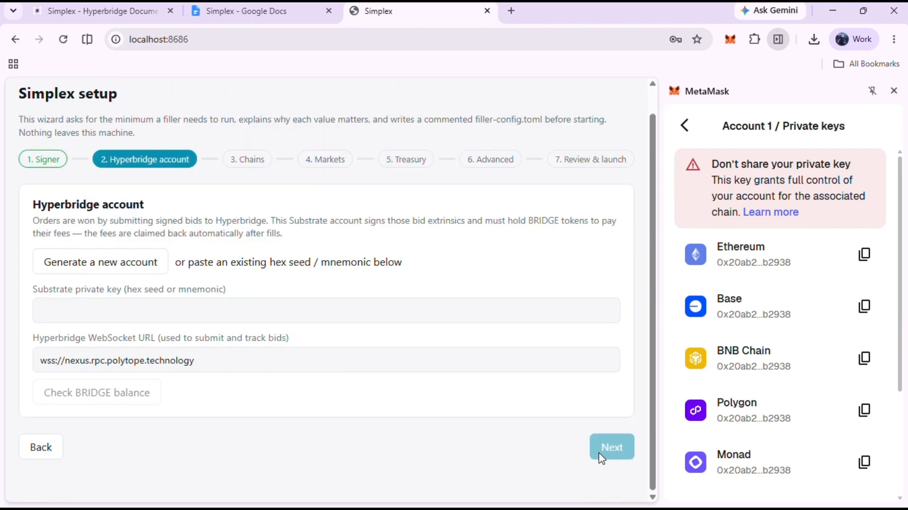
left_click(893, 91)
left_click(181, 269)
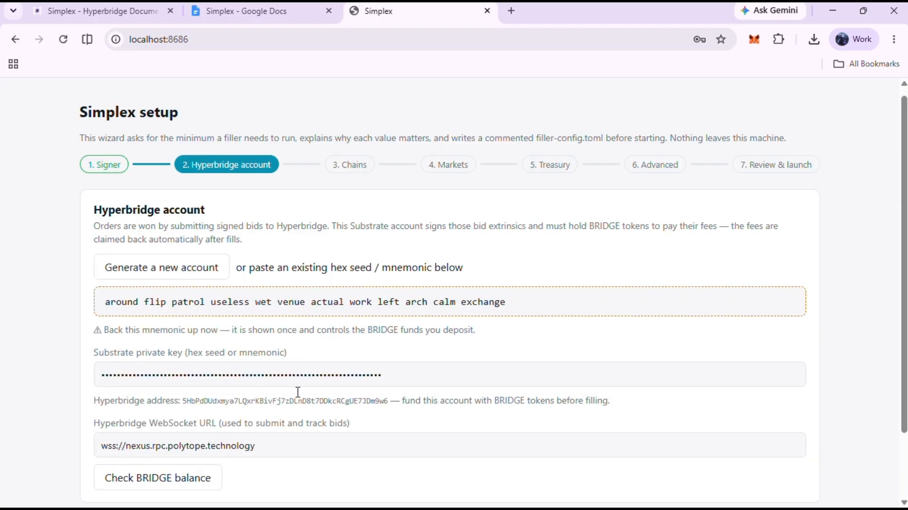
left_click_drag(384, 379, 63, 379)
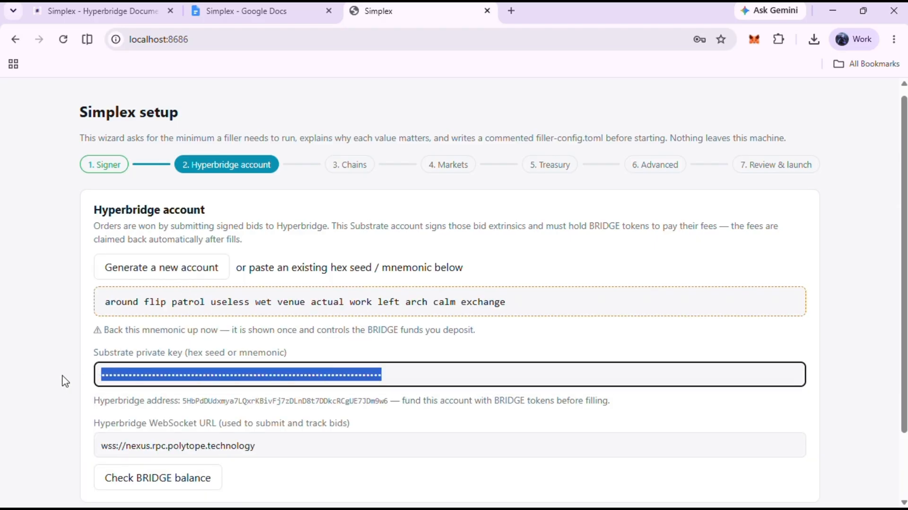
key("BackSpace")
- Paste the saved Substrate mnemonic from the Google Doc into the Substrate private key field, check the BRIDGE balance, and continue
left_click(271, 20)
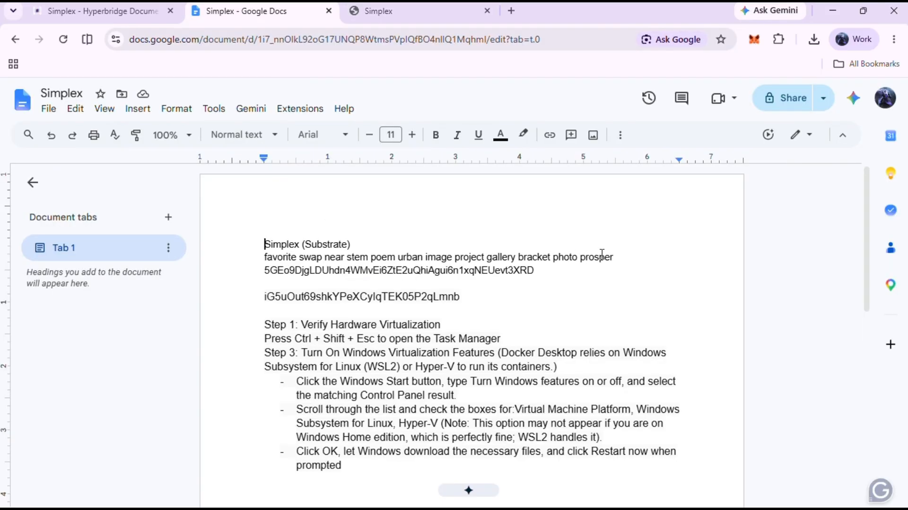
left_click_drag(614, 257, 264, 255)
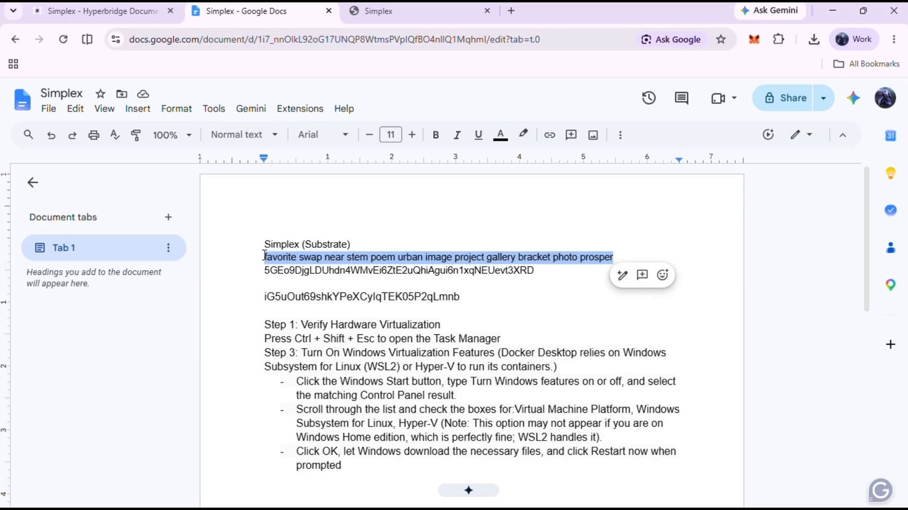
left_click(355, 19)
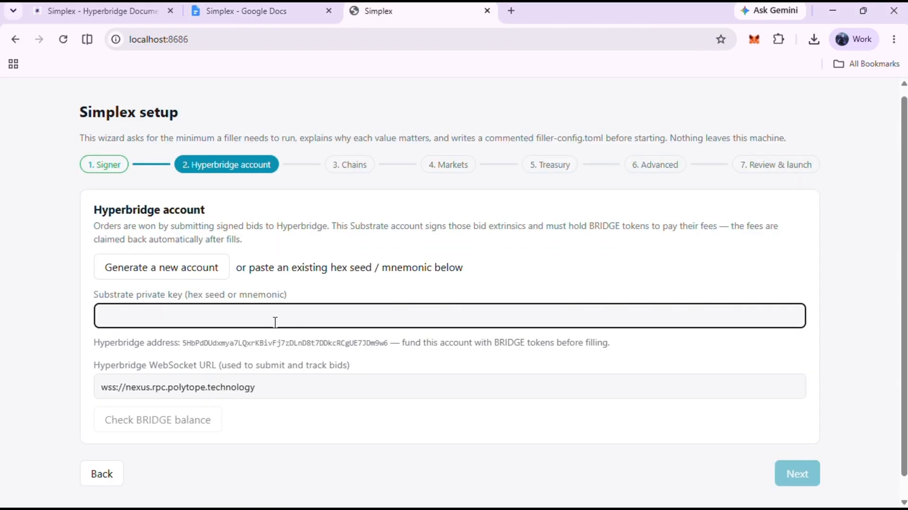
key("ctrl+v")
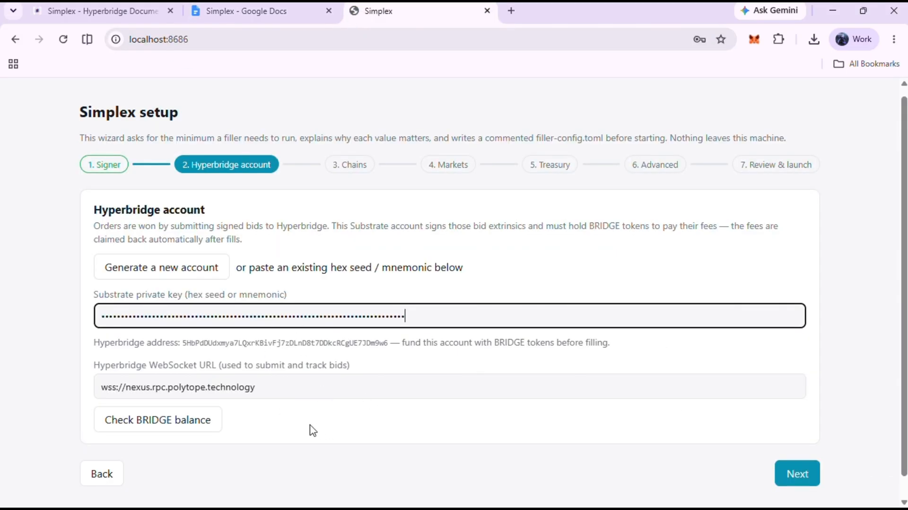
left_click(188, 420)
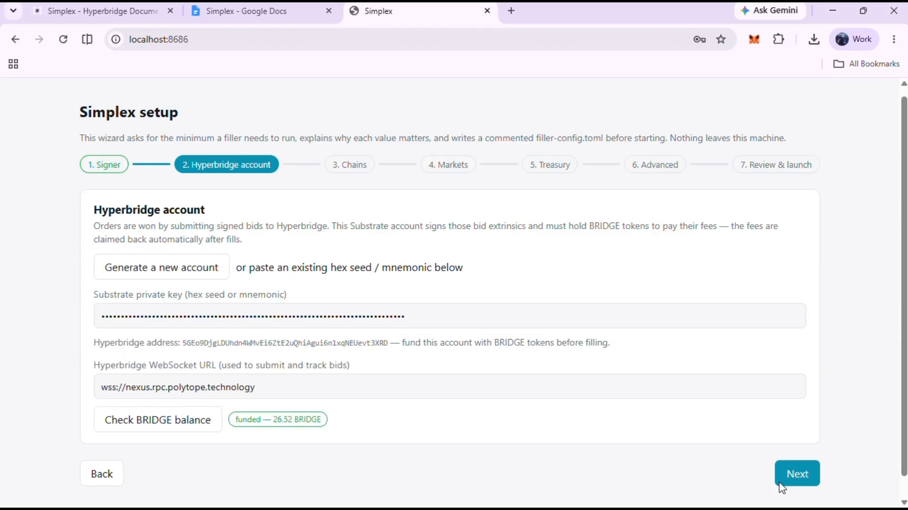
left_click(789, 482)
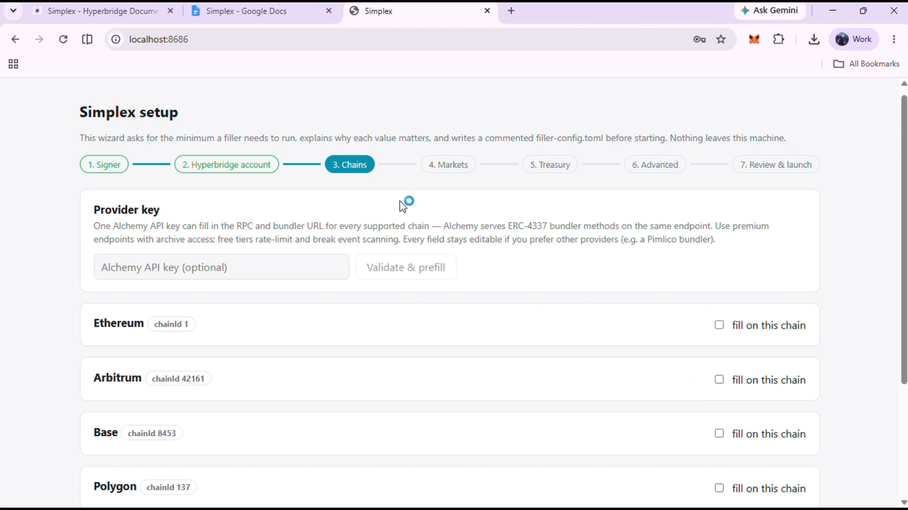
- Copy the Alchemy API key from the Google Doc, paste it into the Alchemy API key field, and validate and prefill
left_click(239, 11)
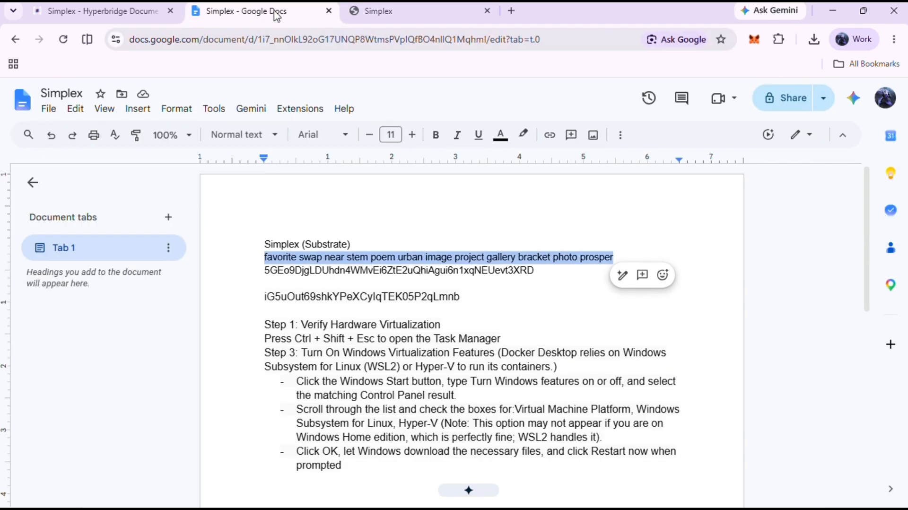
left_click_drag(460, 297, 261, 294)
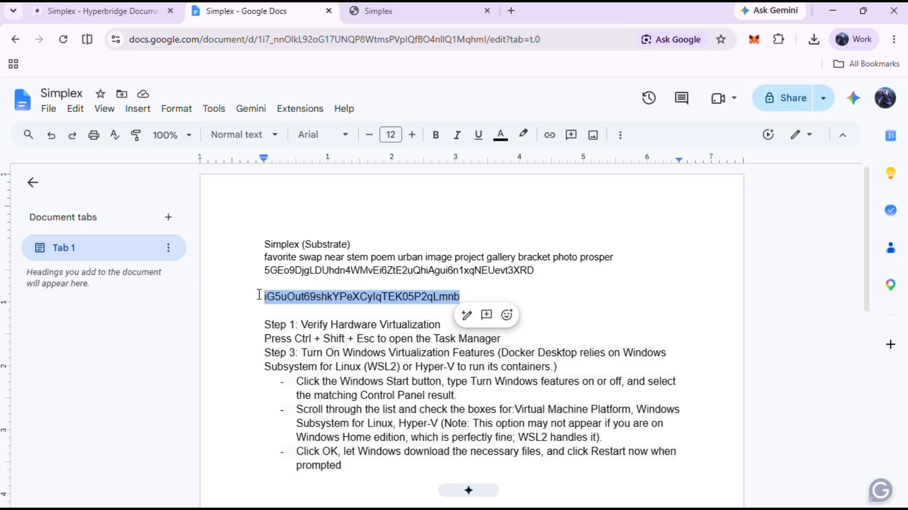
left_click(365, 10)
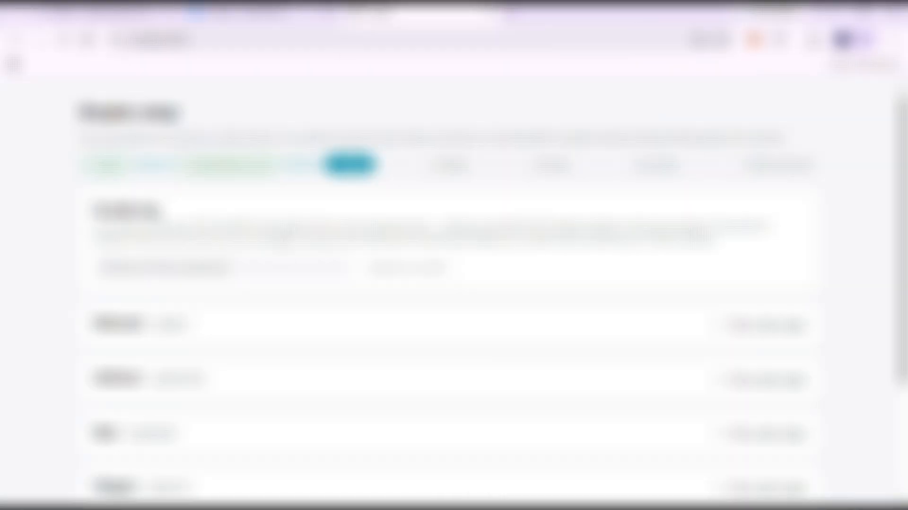
key("ctrl+v")
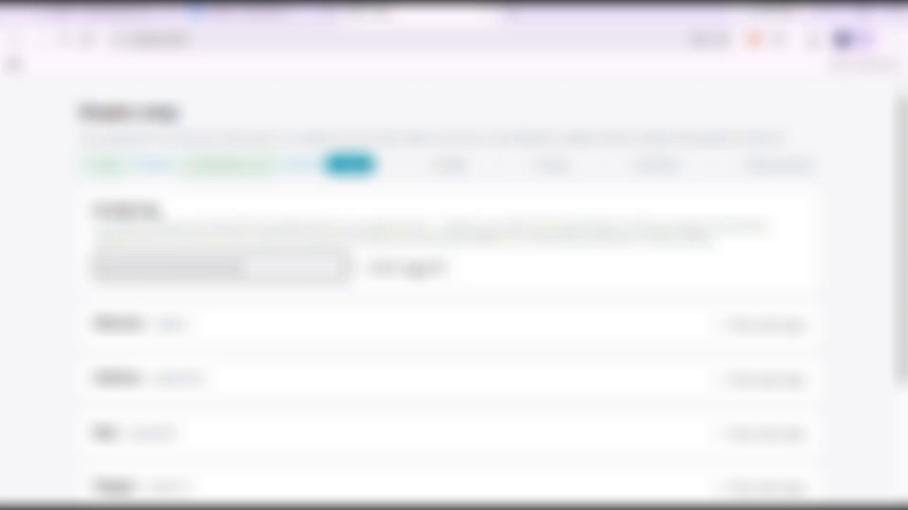
left_click(416, 270)
- Enable filling on the Base chain and continue to the Markets step
scroll(462, 401, "down", 1)
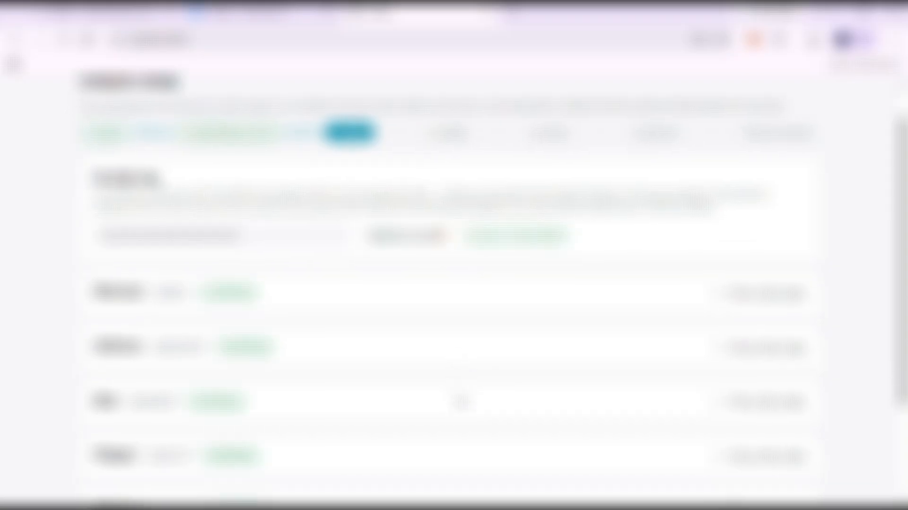
scroll(460, 398, "down", 3)
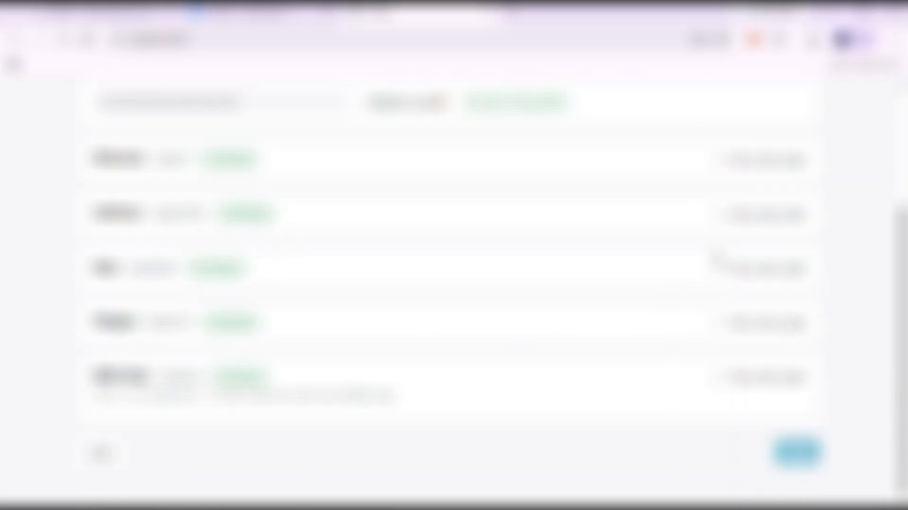
left_click(719, 269)
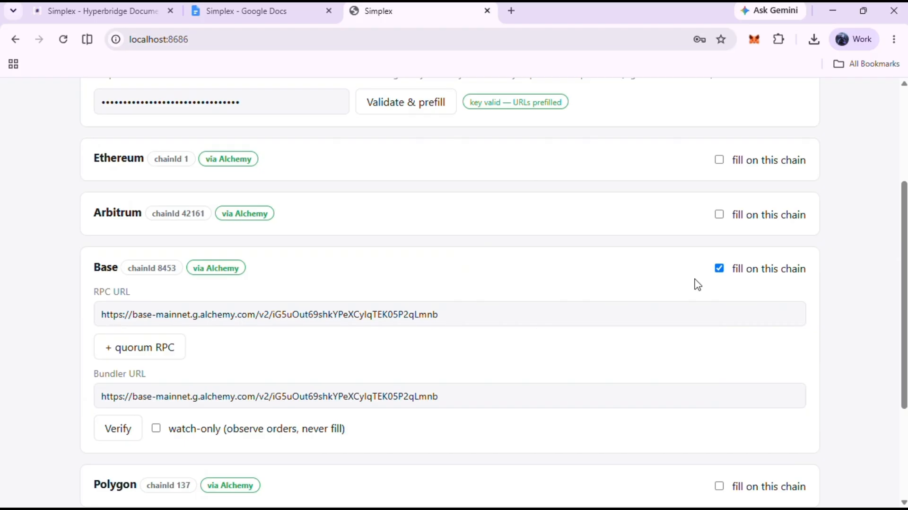
scroll(681, 375, "down", 3)
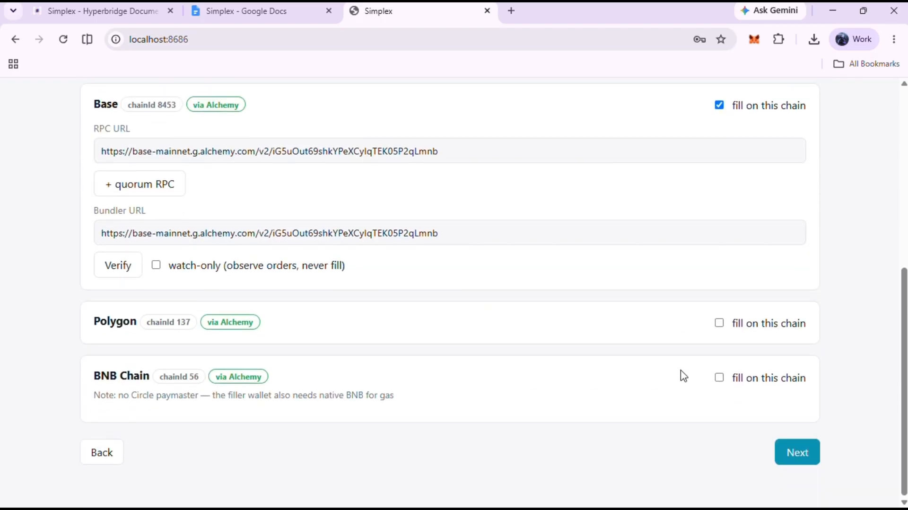
left_click(803, 455)
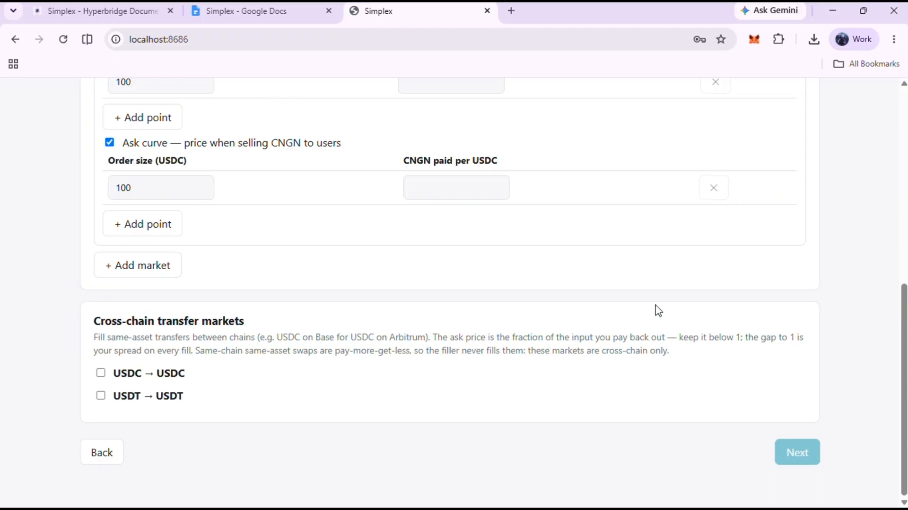
- Set the USDC/CNGN bid curve point to order size 1 USDC at 1394 CNGN received per USDC
scroll(655, 310, "up", 3)
left_click(199, 261)
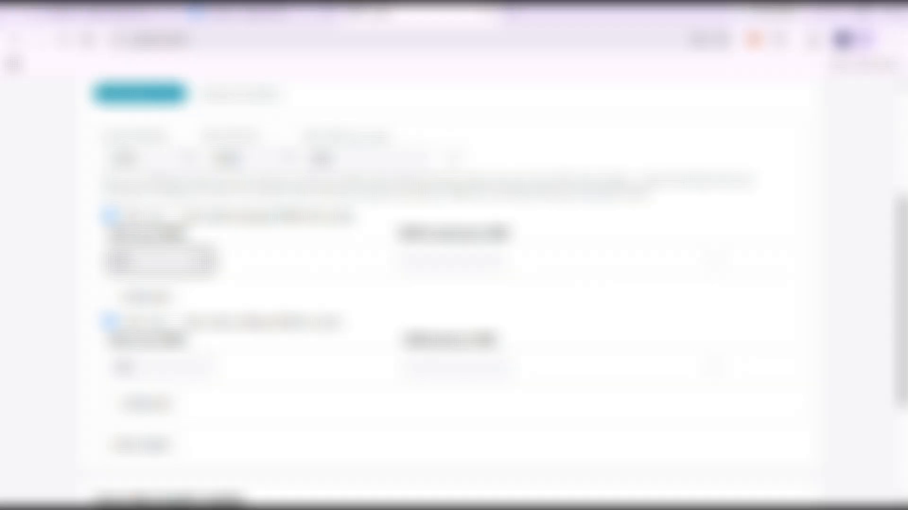
key("BackSpace")
key("BackSpace")
left_click(412, 263)
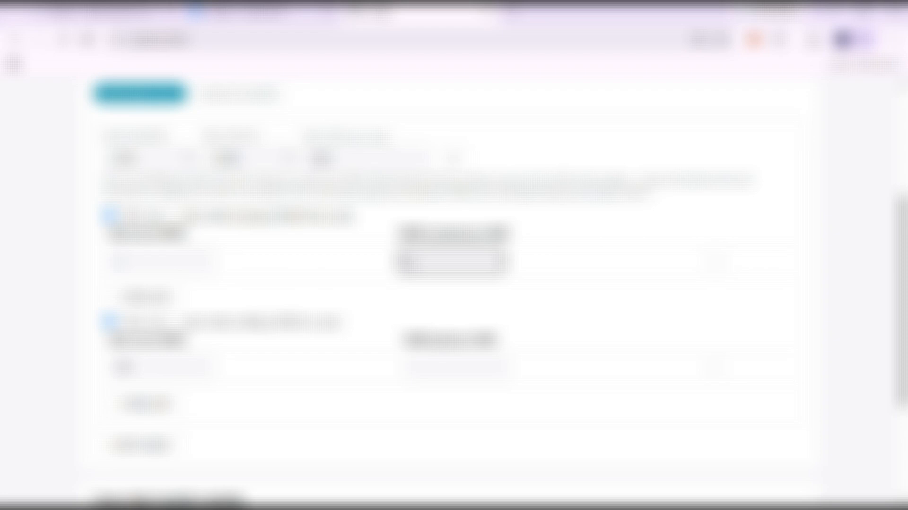
type("1394")
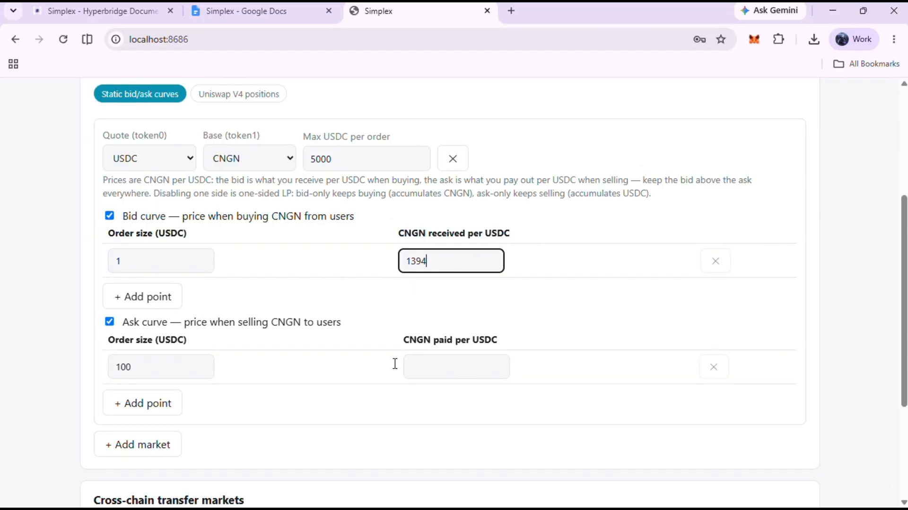
- Set the ask curve point to order size 1 USDC at 1393 CNGN paid per USDC and continue
left_click(198, 362)
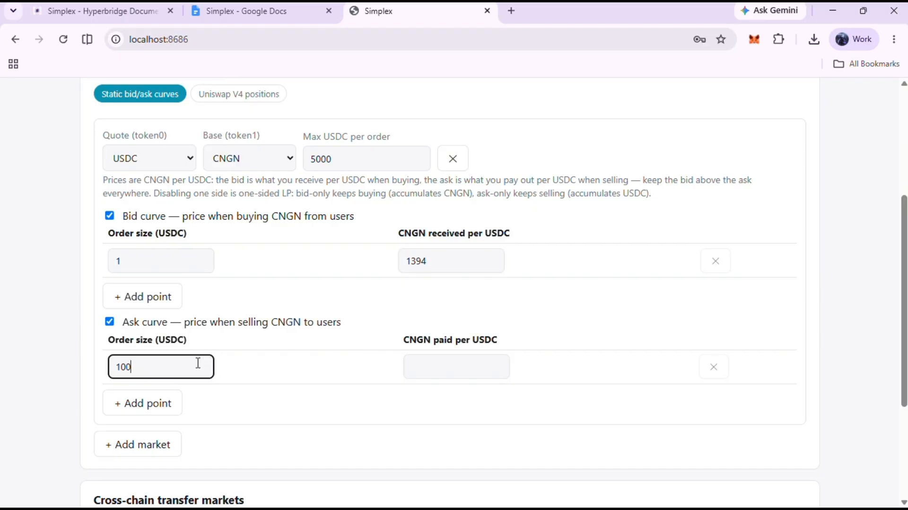
left_click(469, 370)
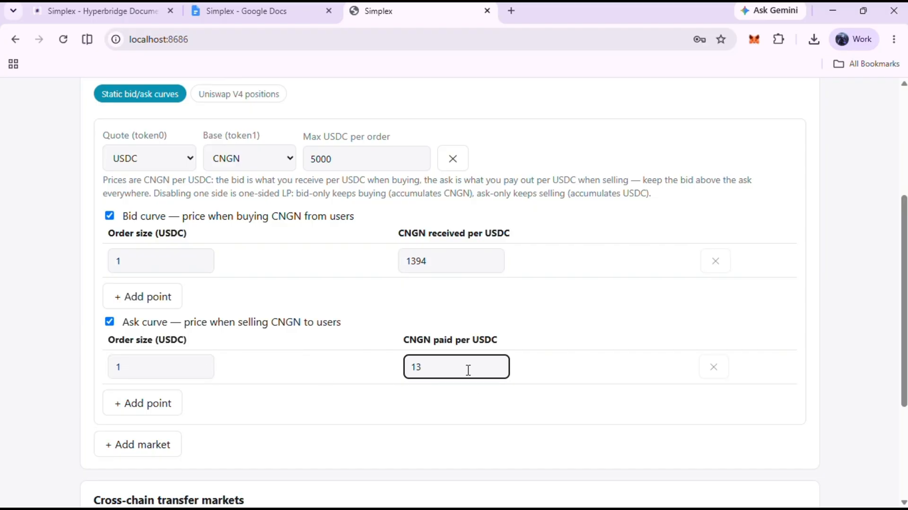
scroll(469, 369, "down", 2)
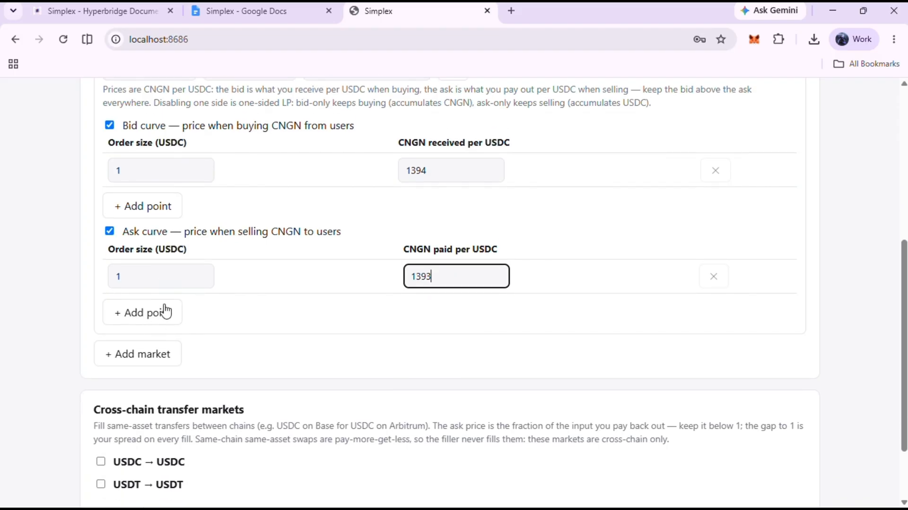
scroll(162, 232, "up", 1)
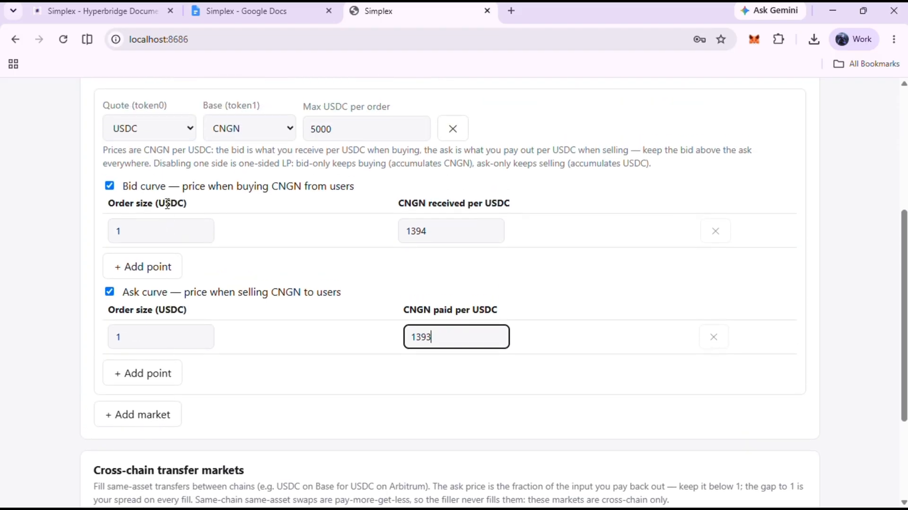
scroll(379, 337, "down", 3)
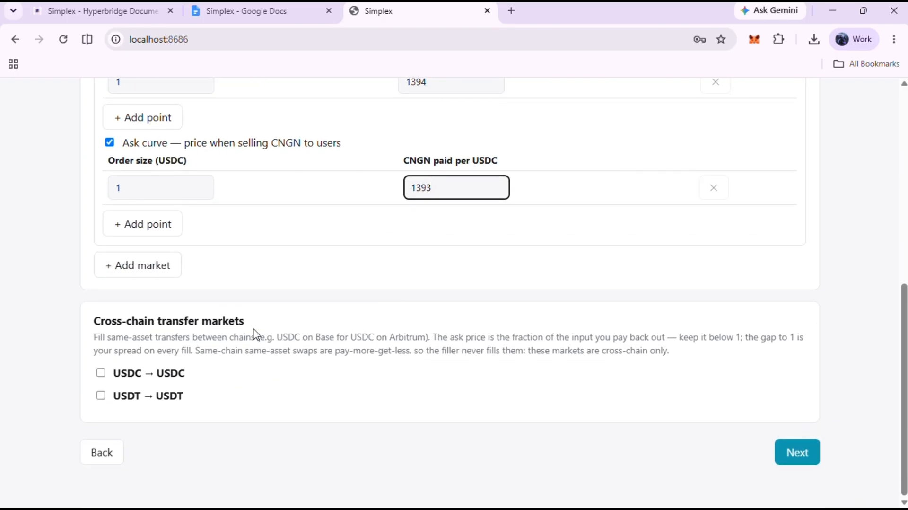
left_click(797, 461)
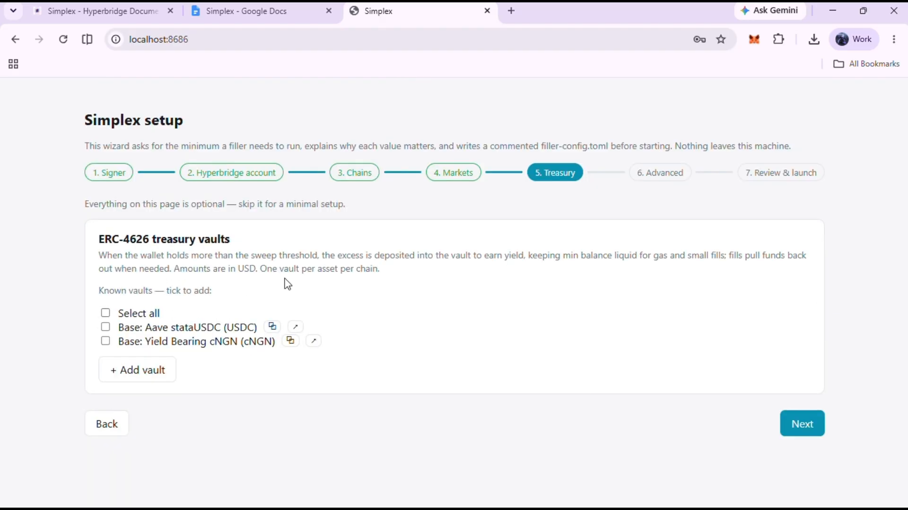
- Skip the Treasury and Advanced steps with their defaults, then save the configuration and start the filler
left_click(803, 426)
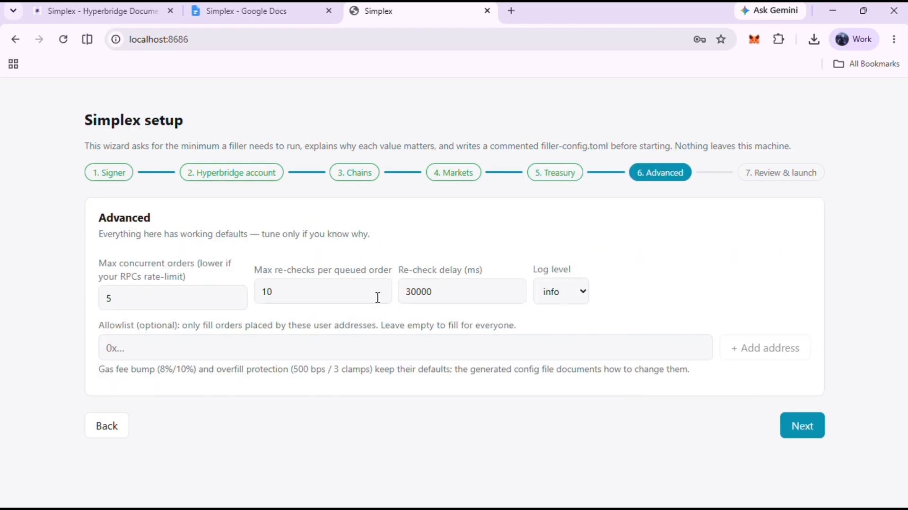
left_click(803, 427)
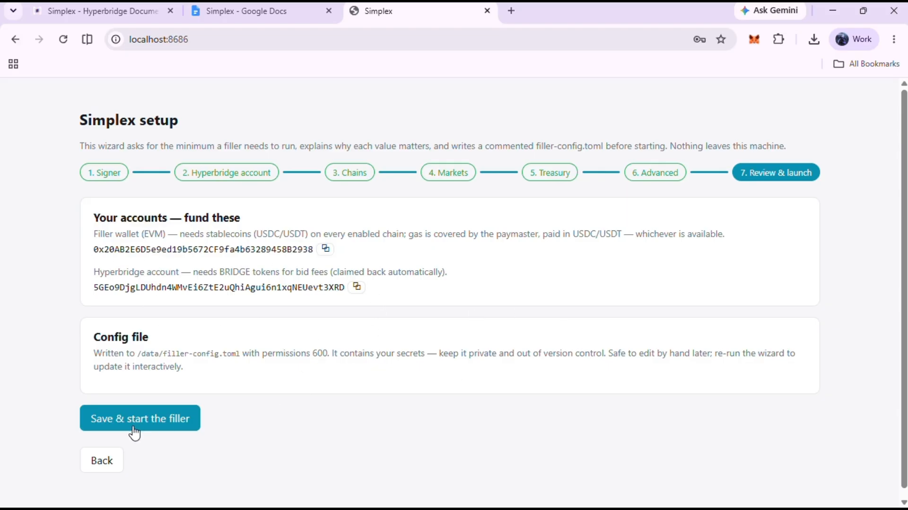
left_click(156, 420)
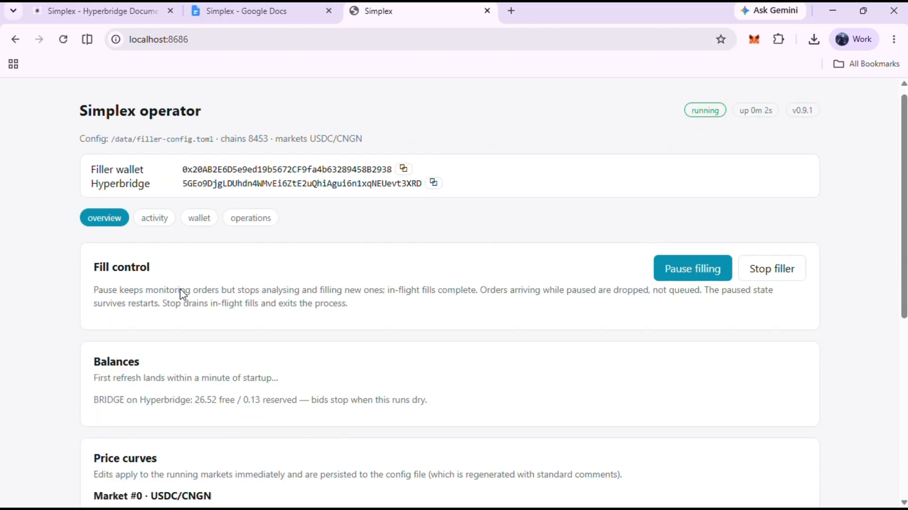
scroll(182, 294, "down", 7)
scroll(183, 294, "up", 7)
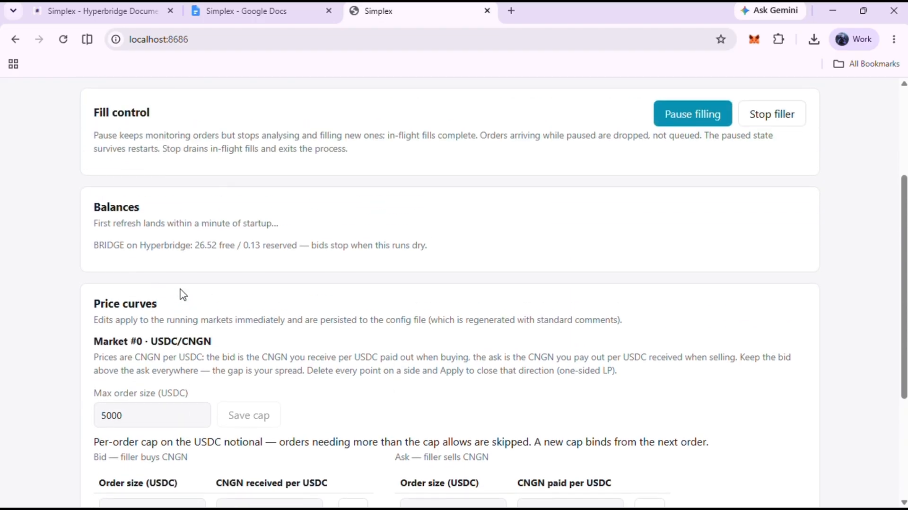